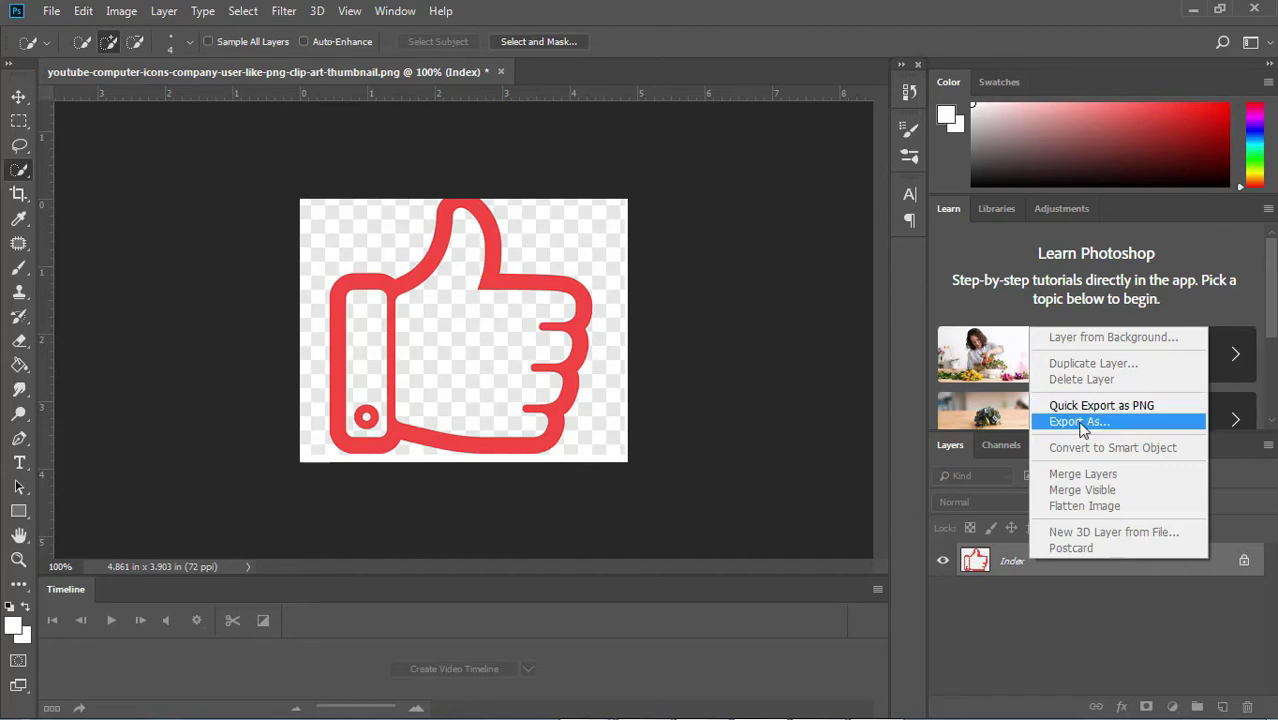
Step: Quick-export the indexed image layer as a PNG named Background on the Desktop
left_click(1082, 408)
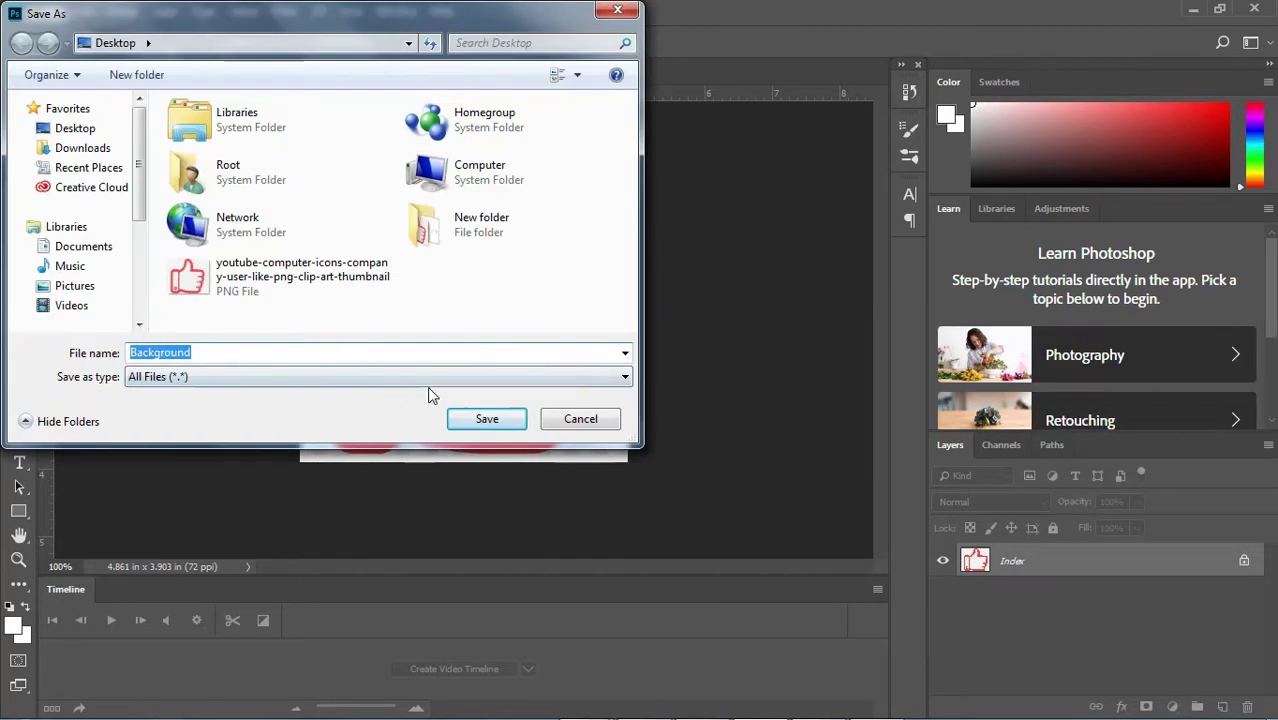
left_click(487, 418)
Step: Open the exported Background PNG from the Desktop and close the original youtube-computer-icons thumbnail document
left_click(66, 12)
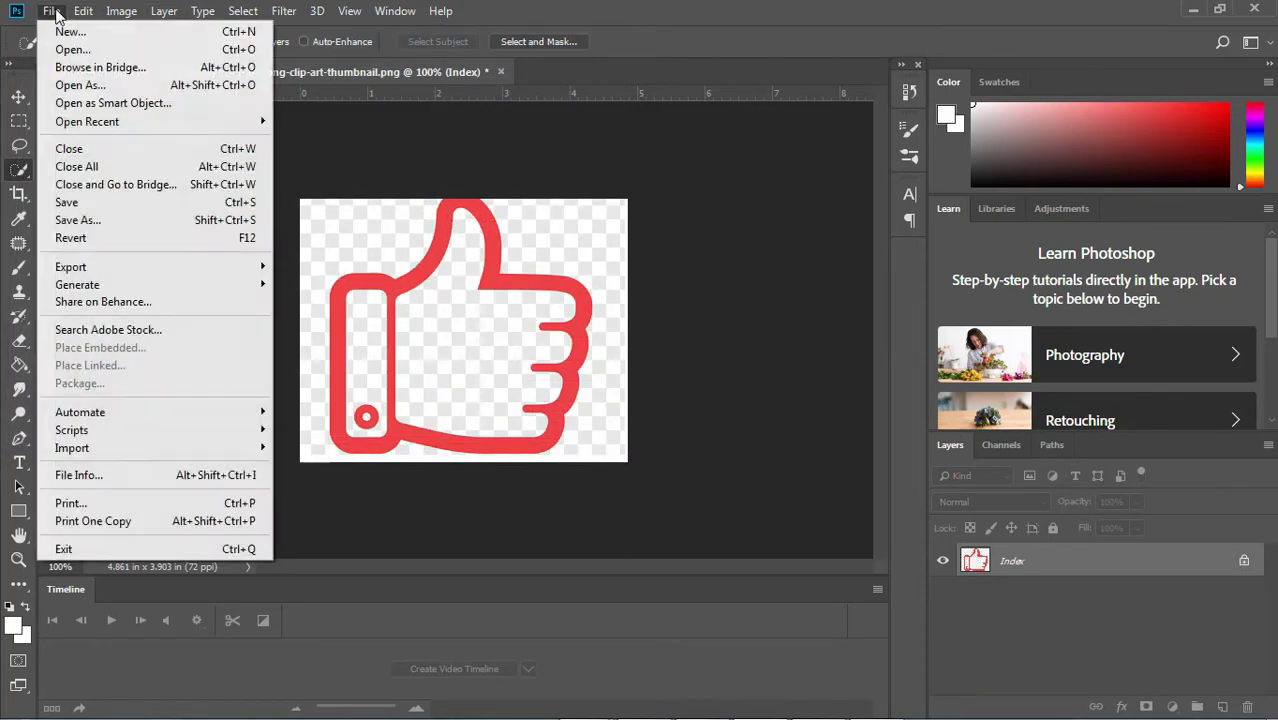
left_click(51, 11)
key("ctrl+o")
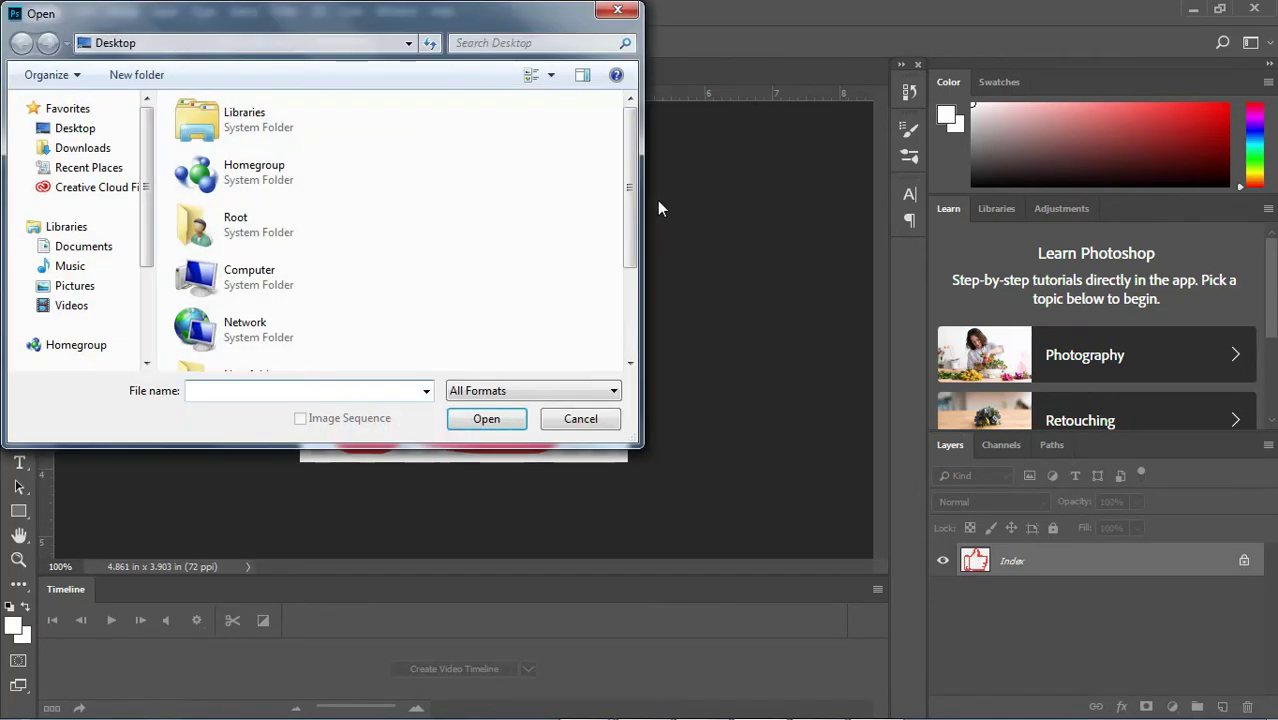
left_click_drag(631, 209, 655, 329)
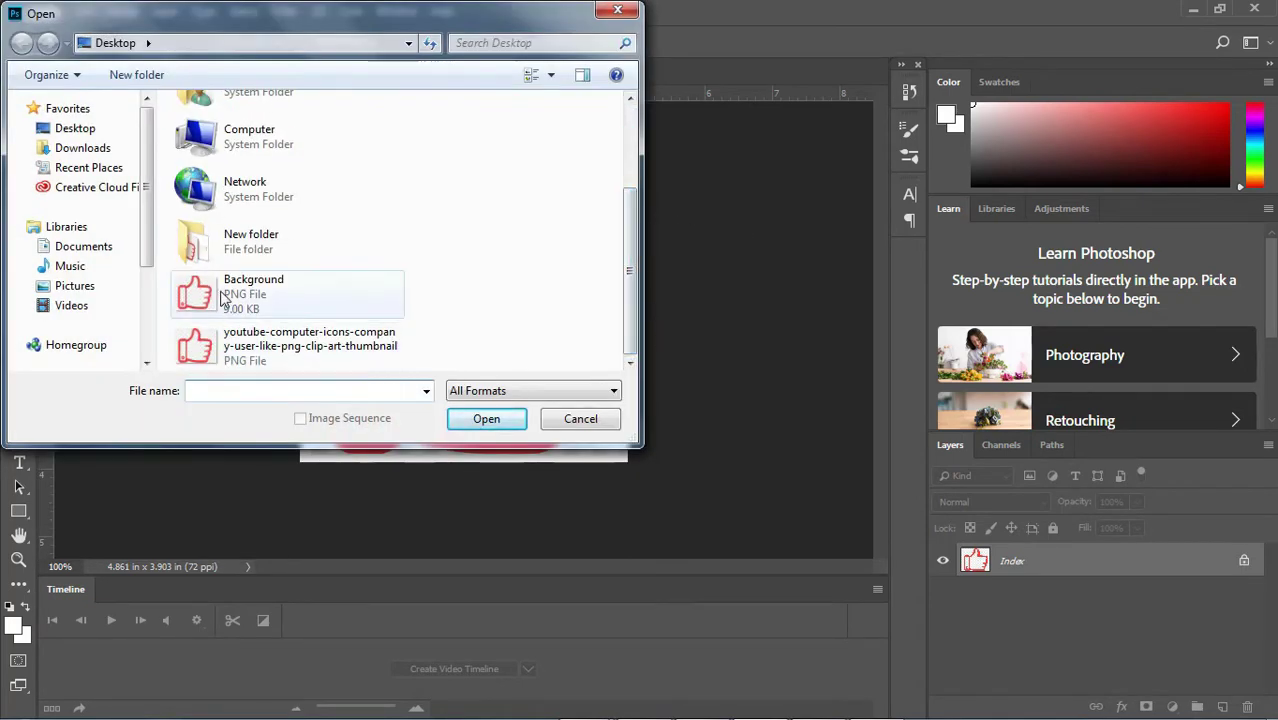
left_click(243, 313)
left_click(486, 419)
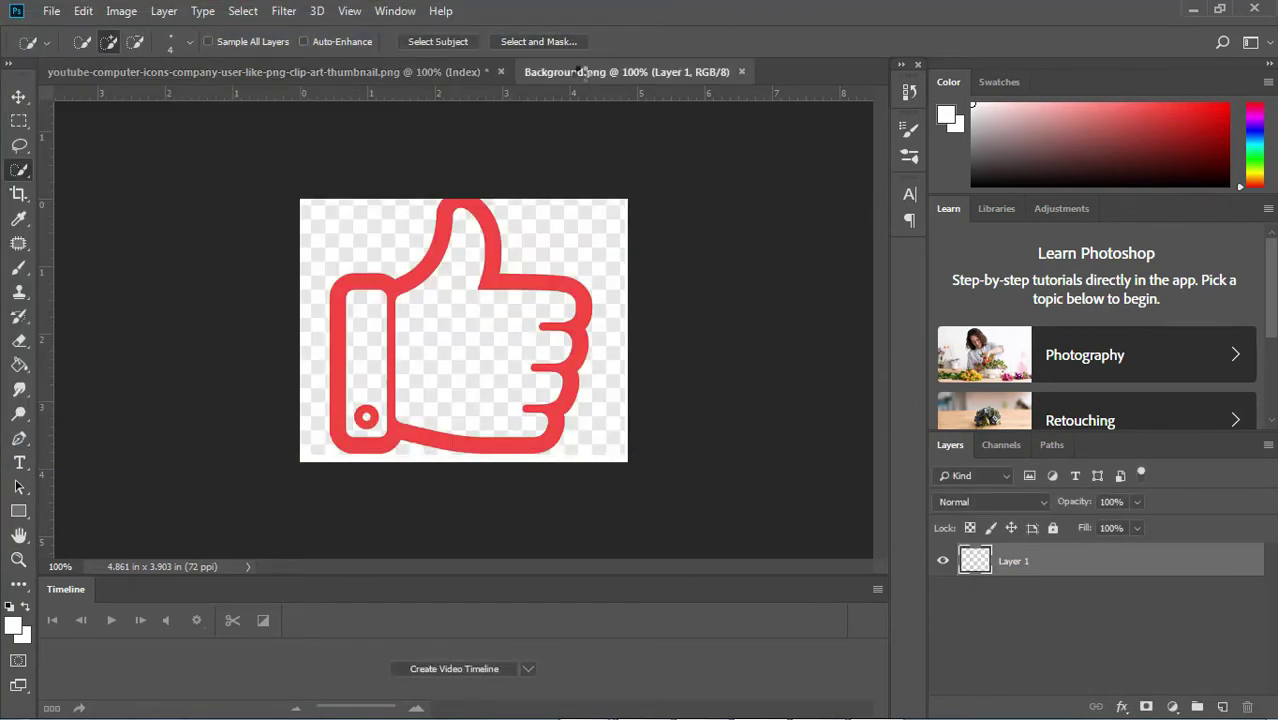
left_click(500, 72)
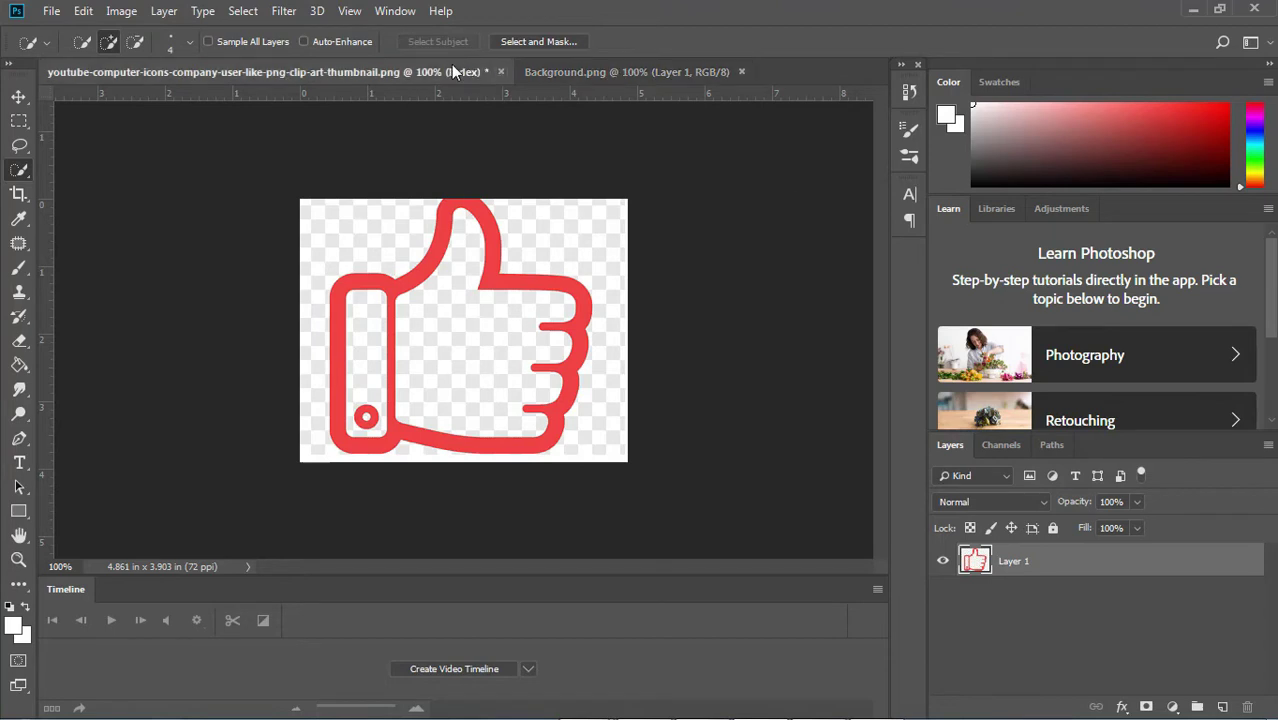
left_click(640, 287)
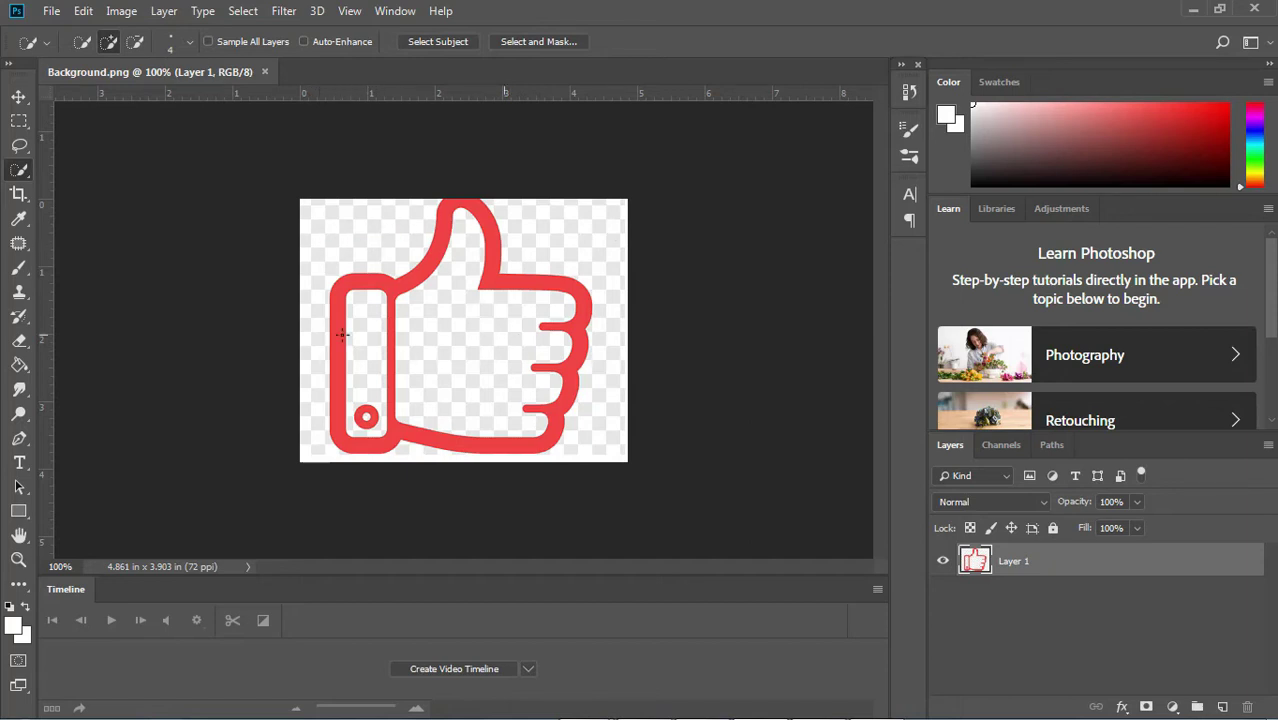
Step: Select the red thumbs-up outline with the Quick Selection tool at an 8 px brush size
right_click(20, 170)
left_click(105, 170)
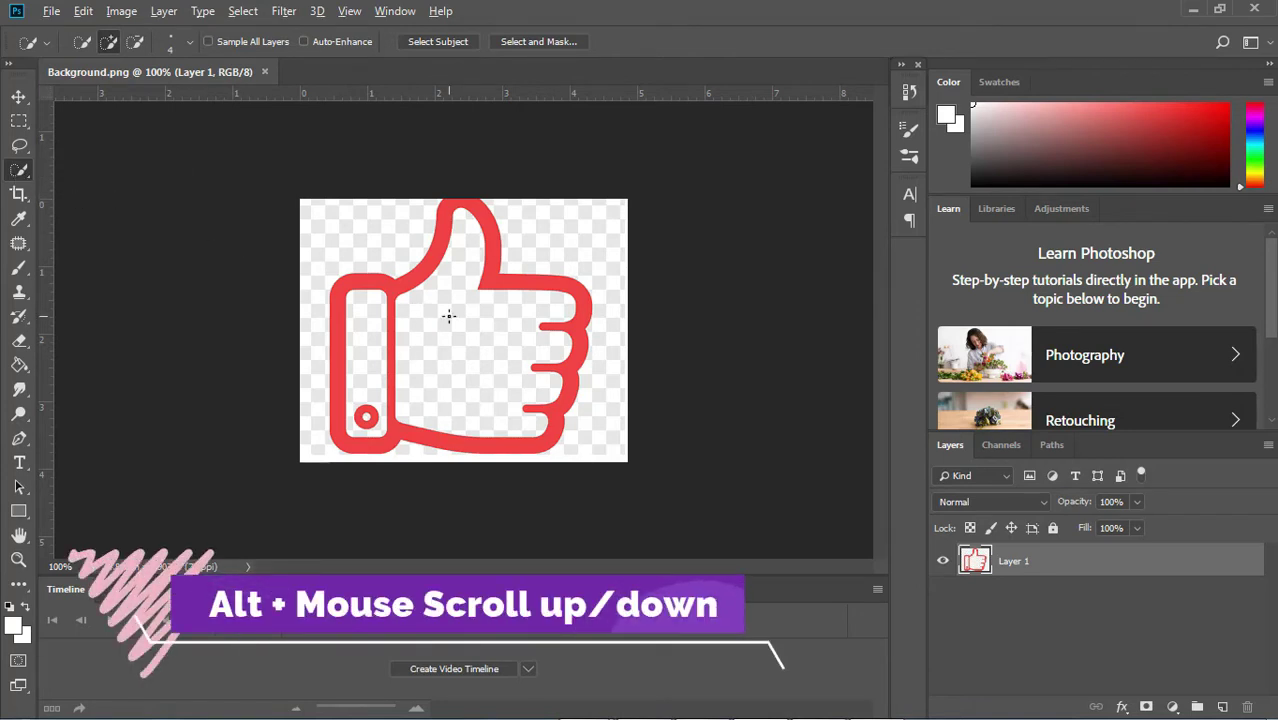
scroll(417, 312, "up", 4)
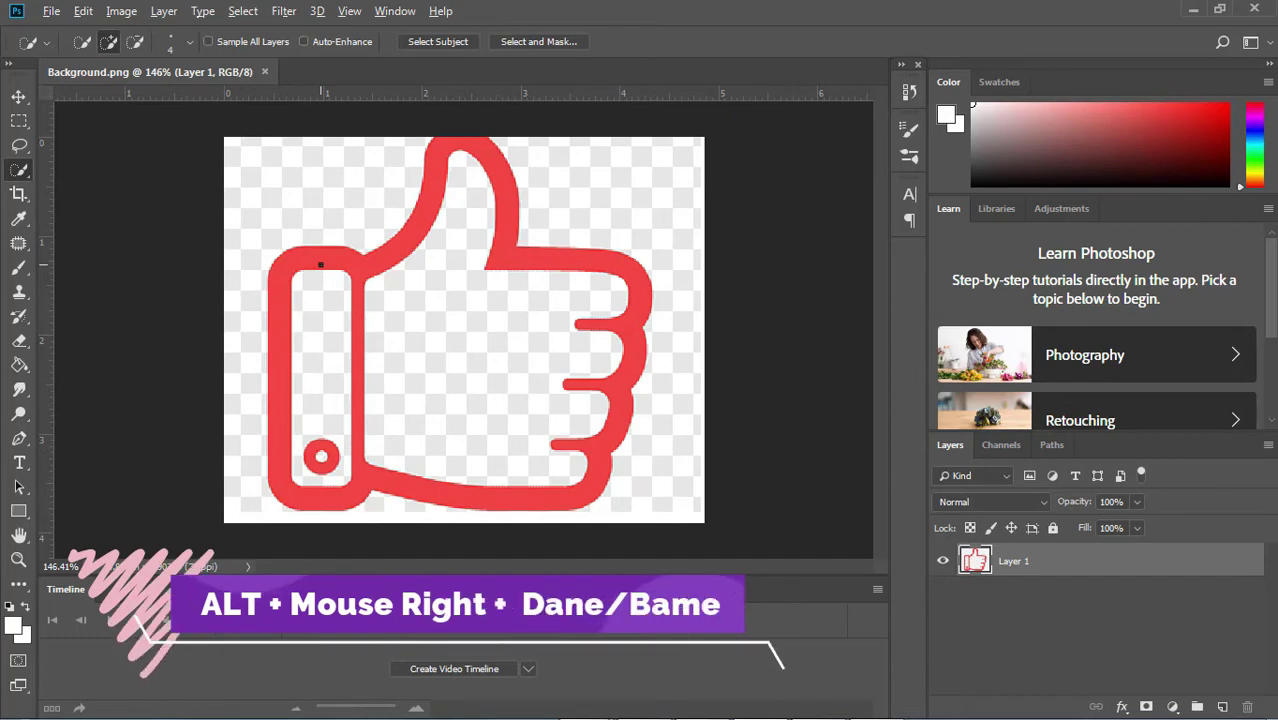
right_click(320, 264, "alt")
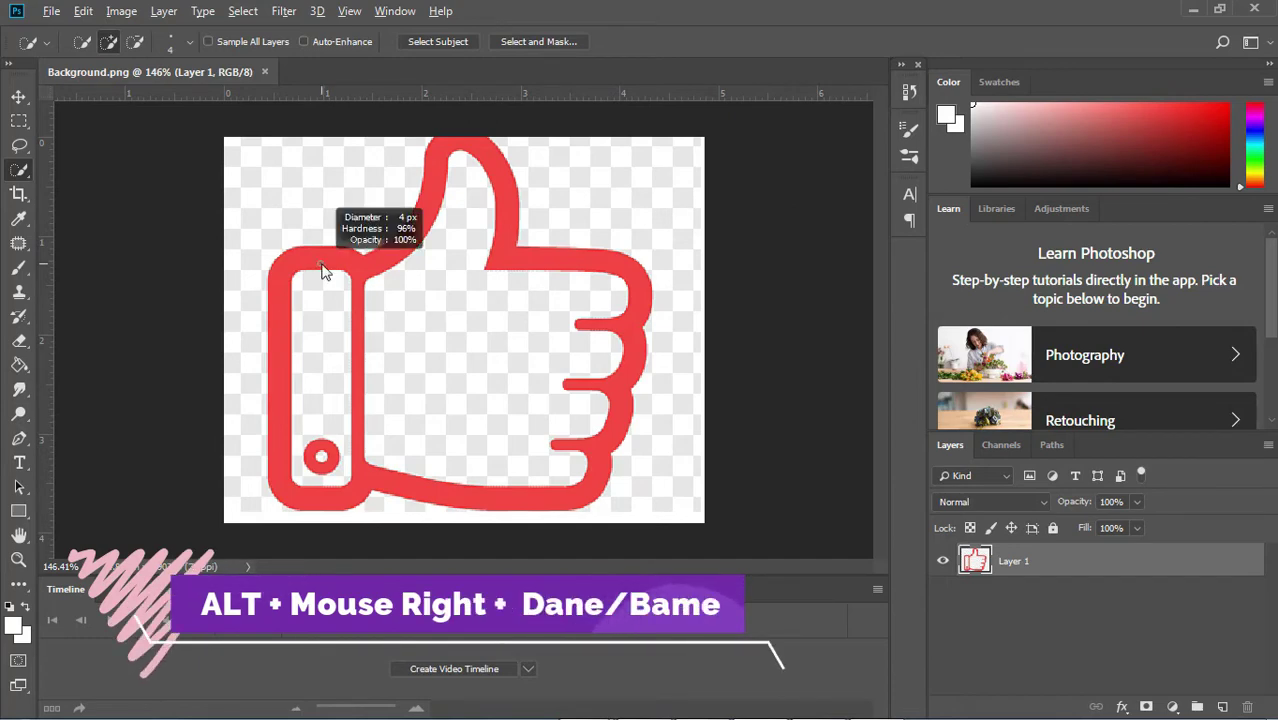
left_click_drag(363, 276, 324, 268)
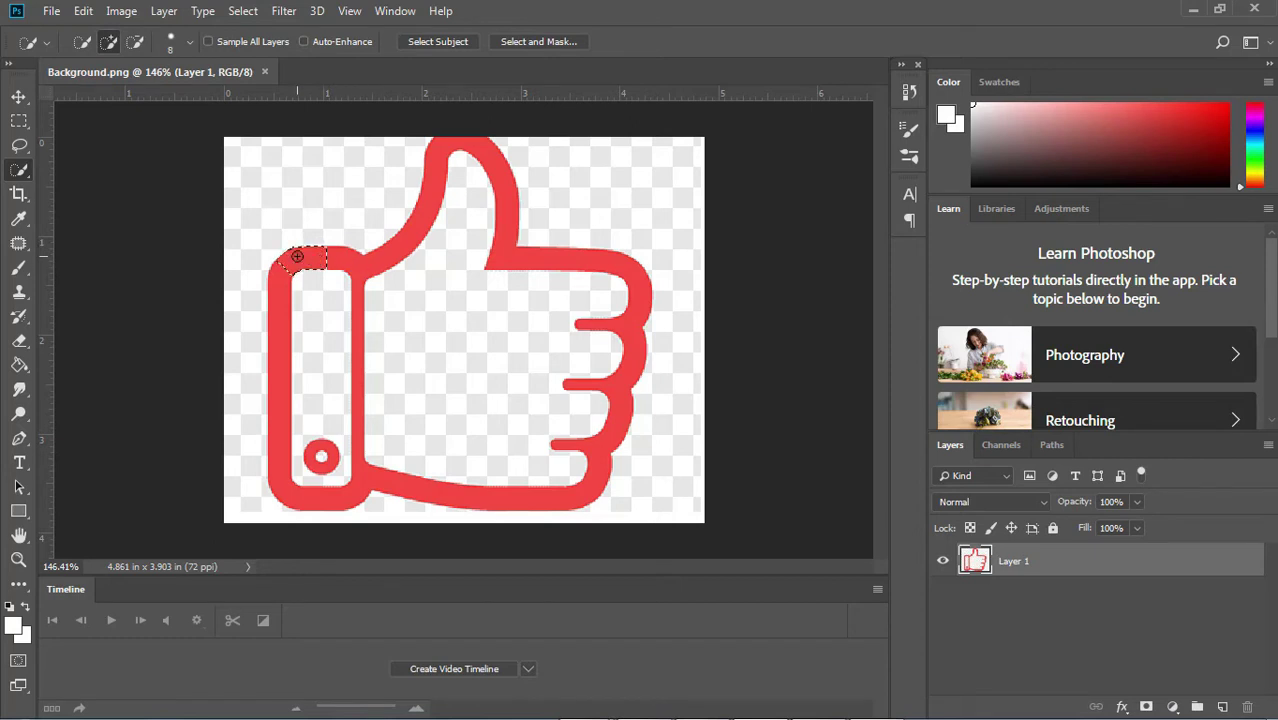
mouse_move(280, 282)
left_mouse_down()
mouse_move(277, 412)
mouse_move(299, 498)
mouse_move(543, 502)
mouse_move(598, 421)
left_mouse_up()
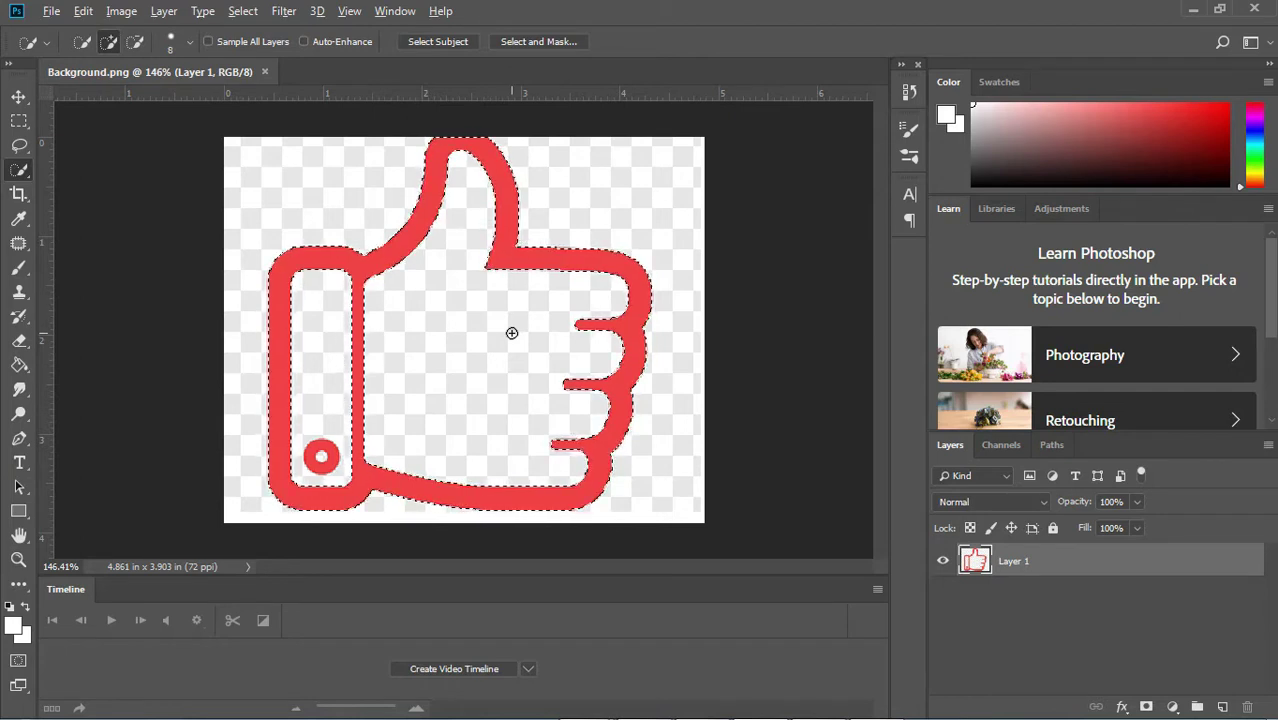
Step: Add the small red ring on the cuff to the selection, using a 4 px Quick Selection brush
key("alt")
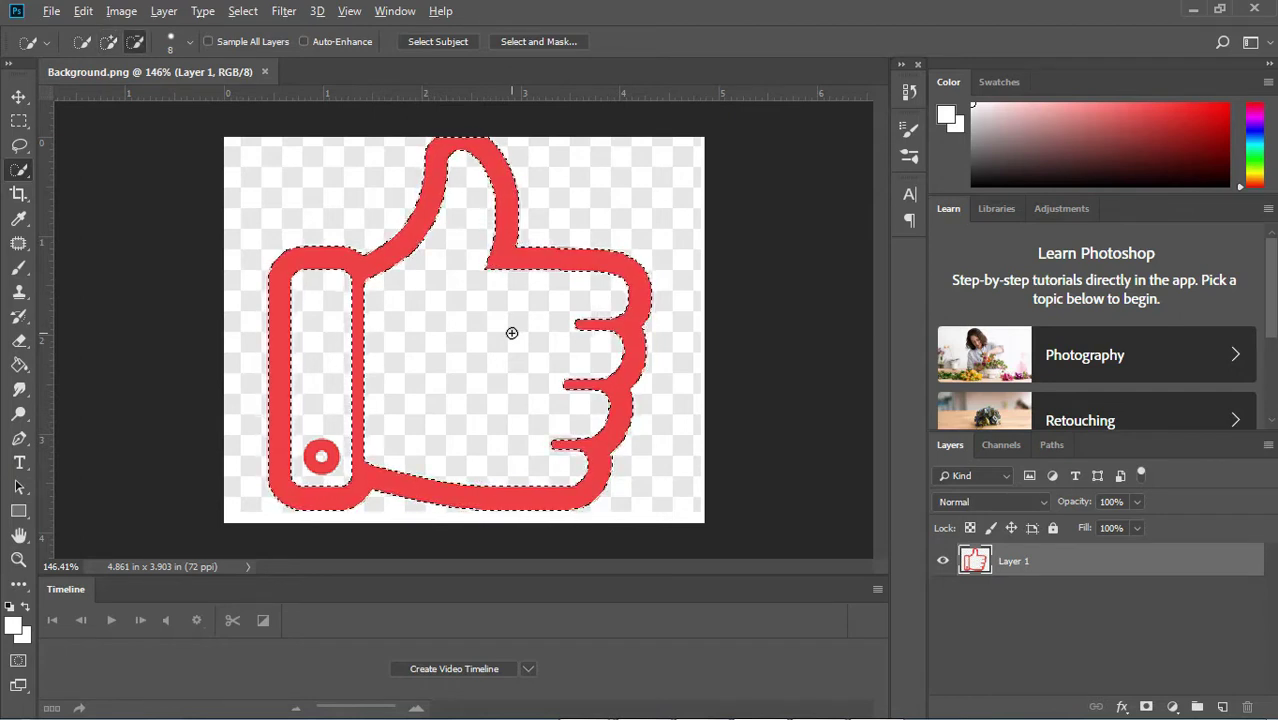
scroll(512, 333, "down", 3)
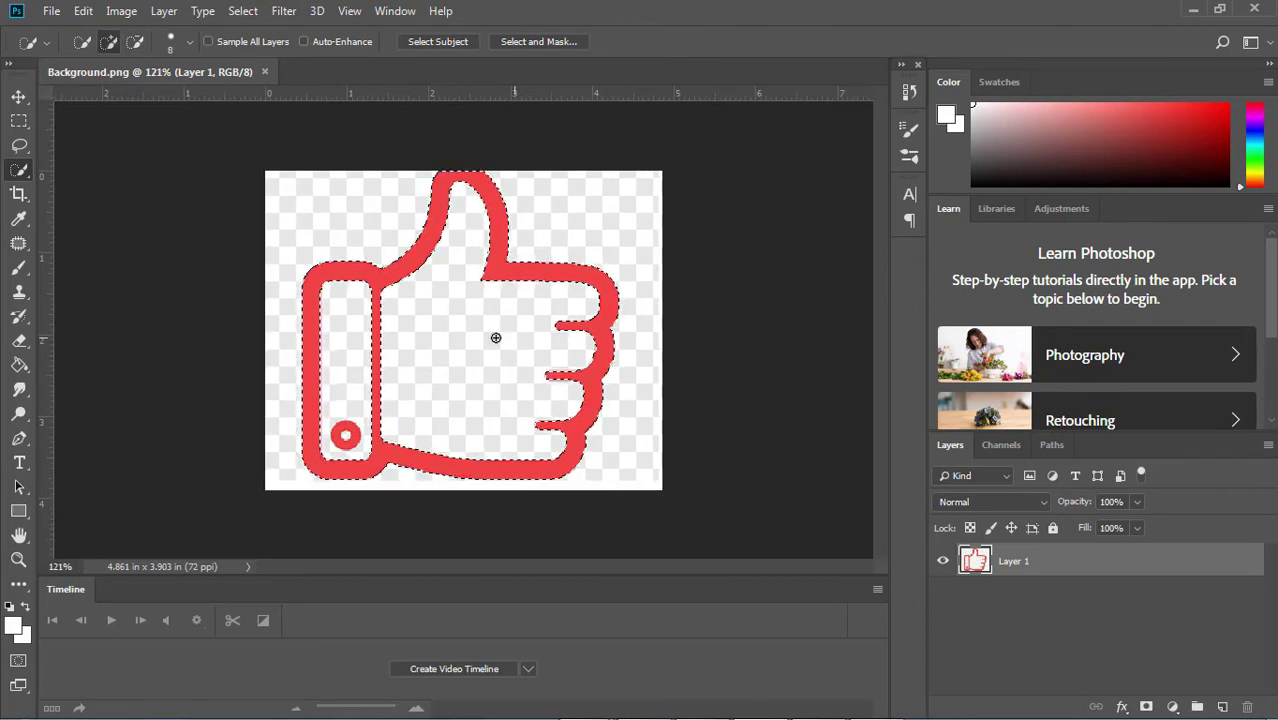
left_click(349, 426)
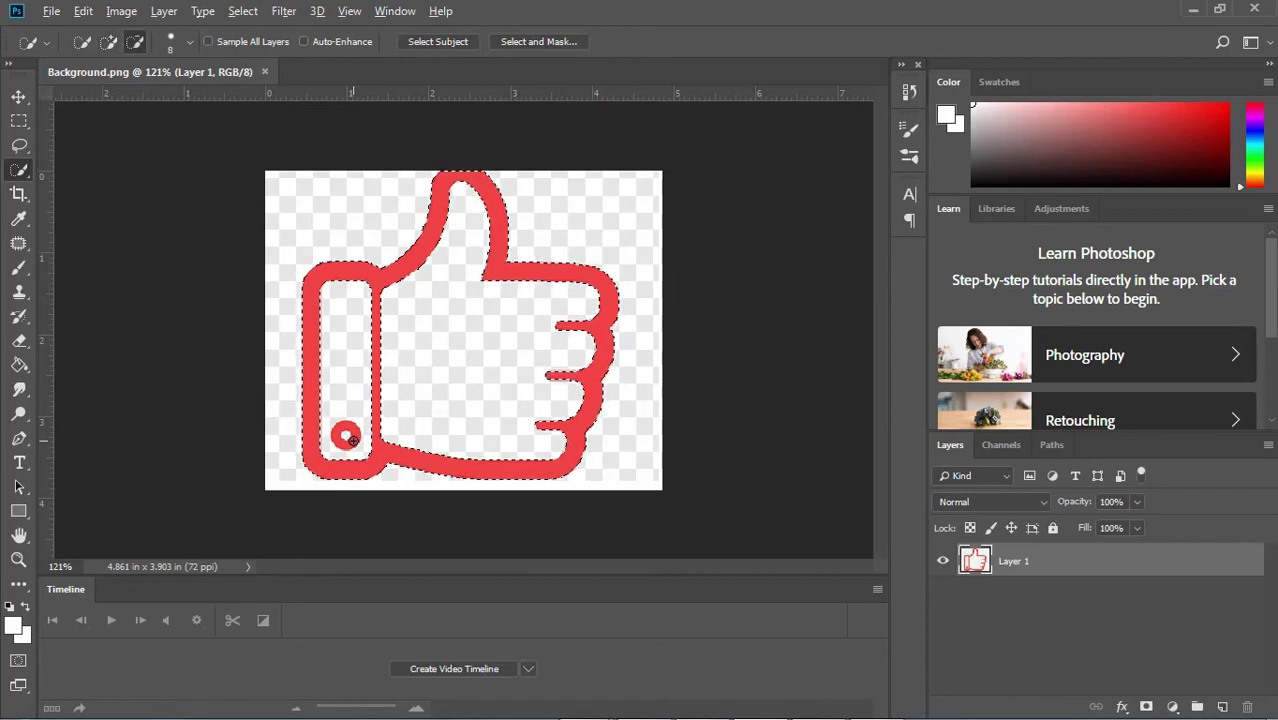
scroll(352, 440, "up", 2)
scroll(353, 441, "up", 6)
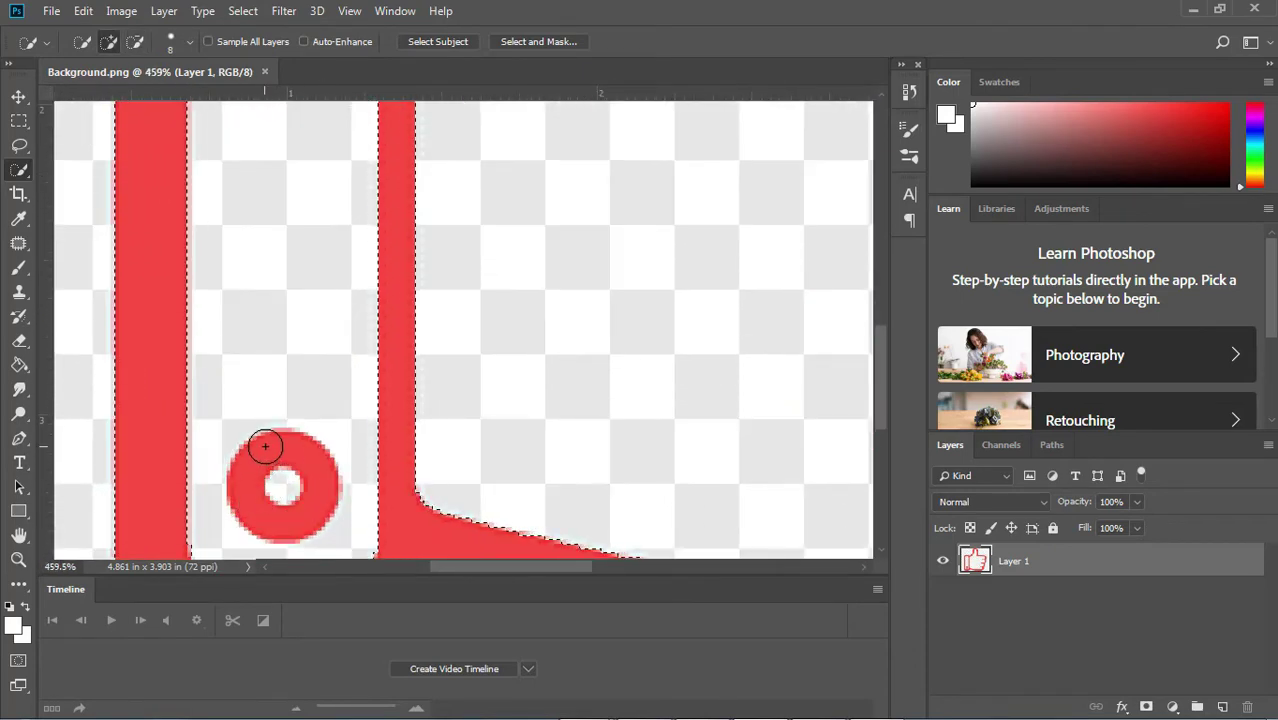
key("alt")
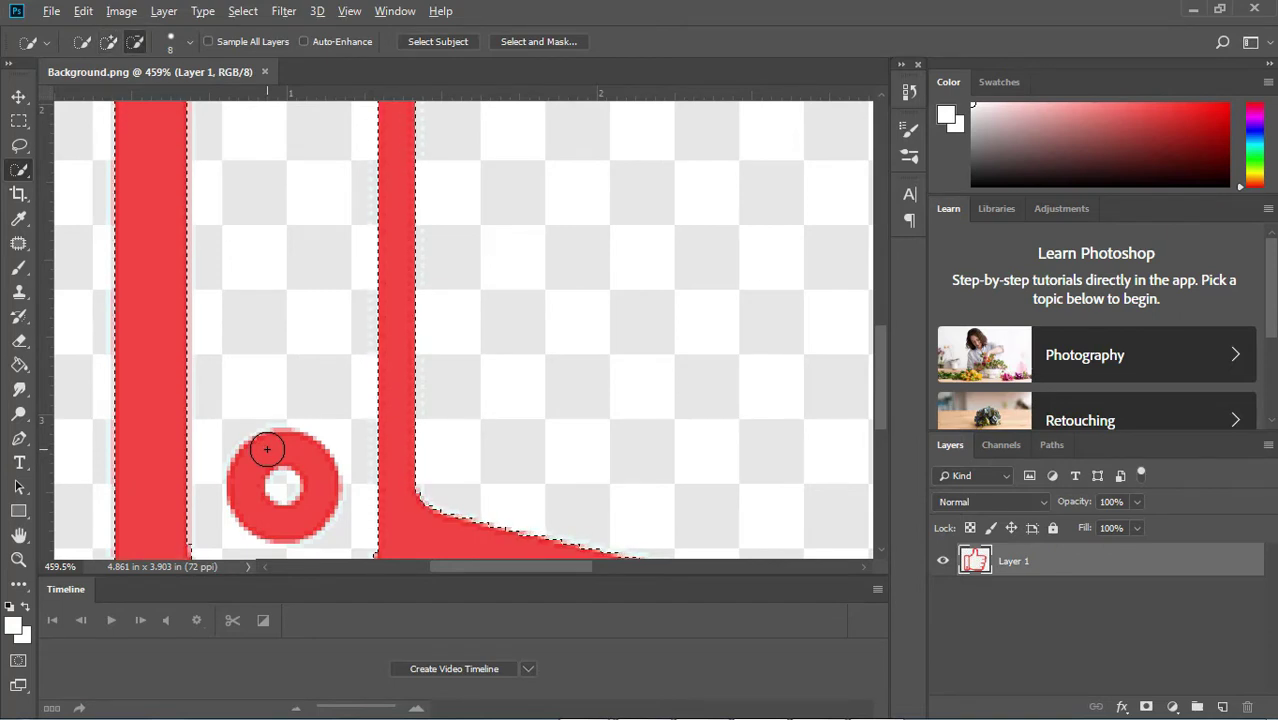
right_click(266, 449, "alt")
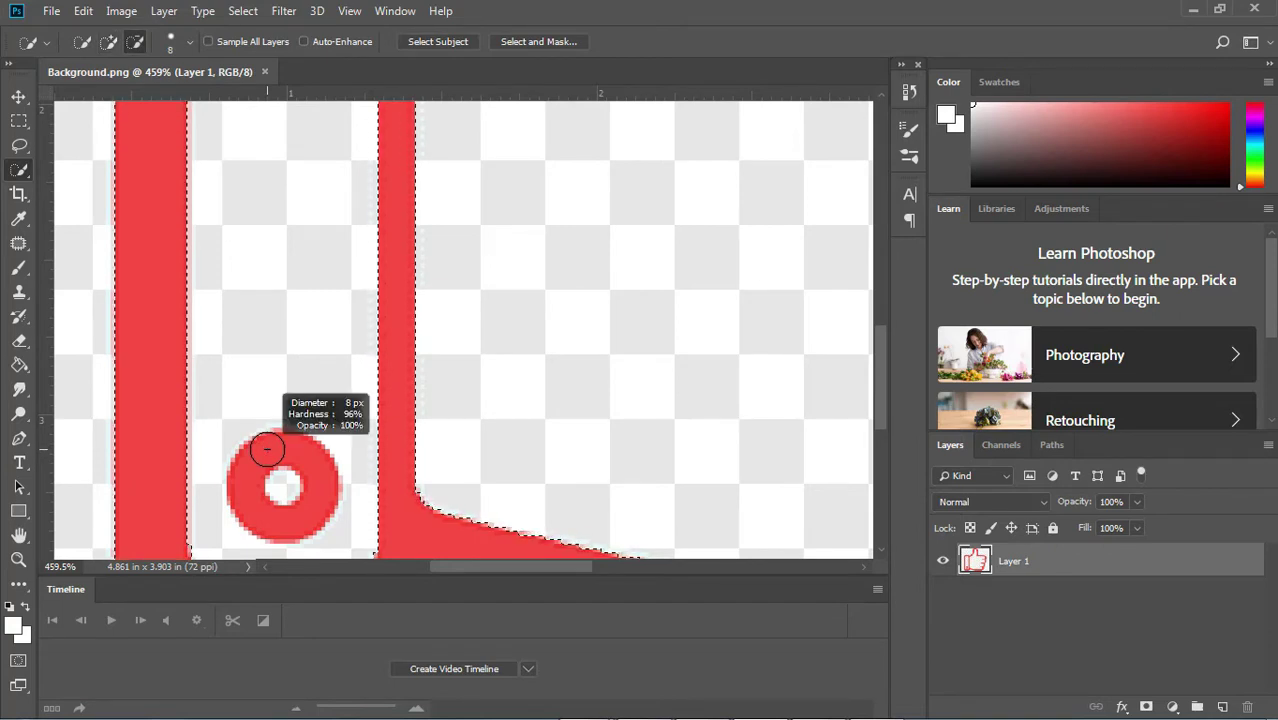
mouse_move(267, 448)
left_mouse_down()
mouse_move(250, 460)
mouse_move(280, 510)
mouse_move(297, 446)
left_mouse_up()
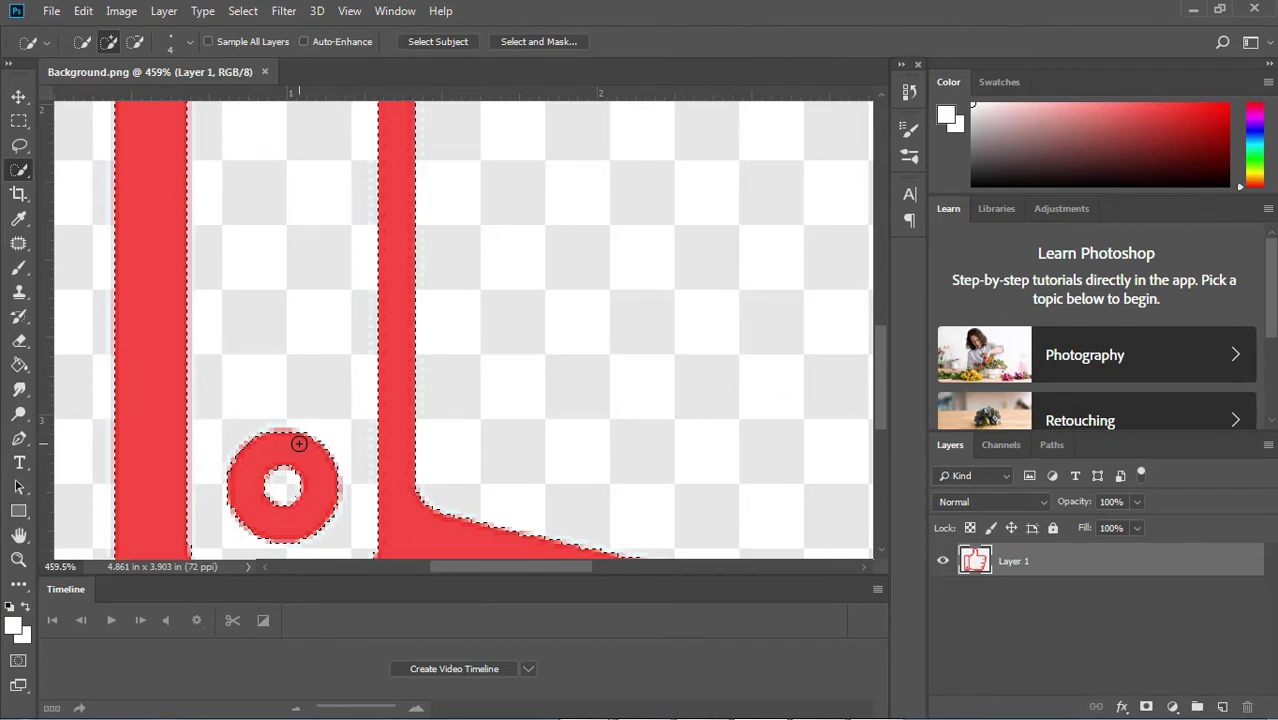
Step: Copy the selected thumbs-up artwork and paste it onto a new layer
key("alt")
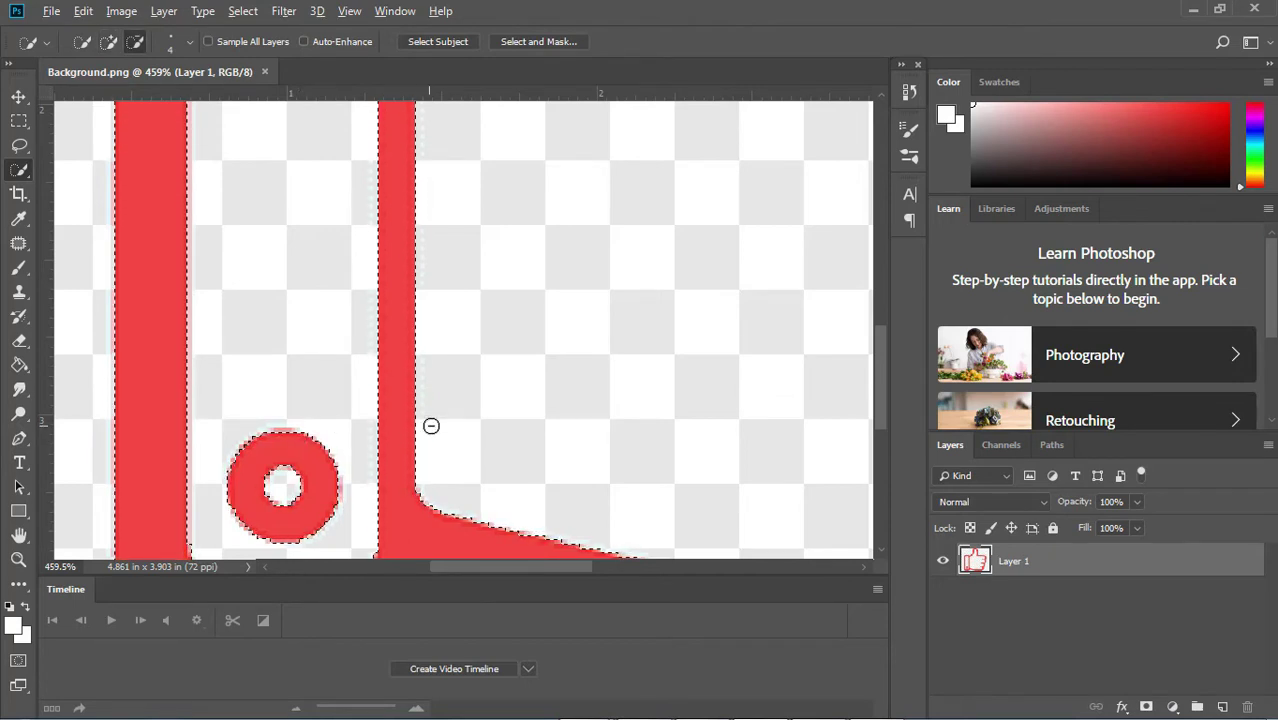
scroll(431, 426, "down", 6)
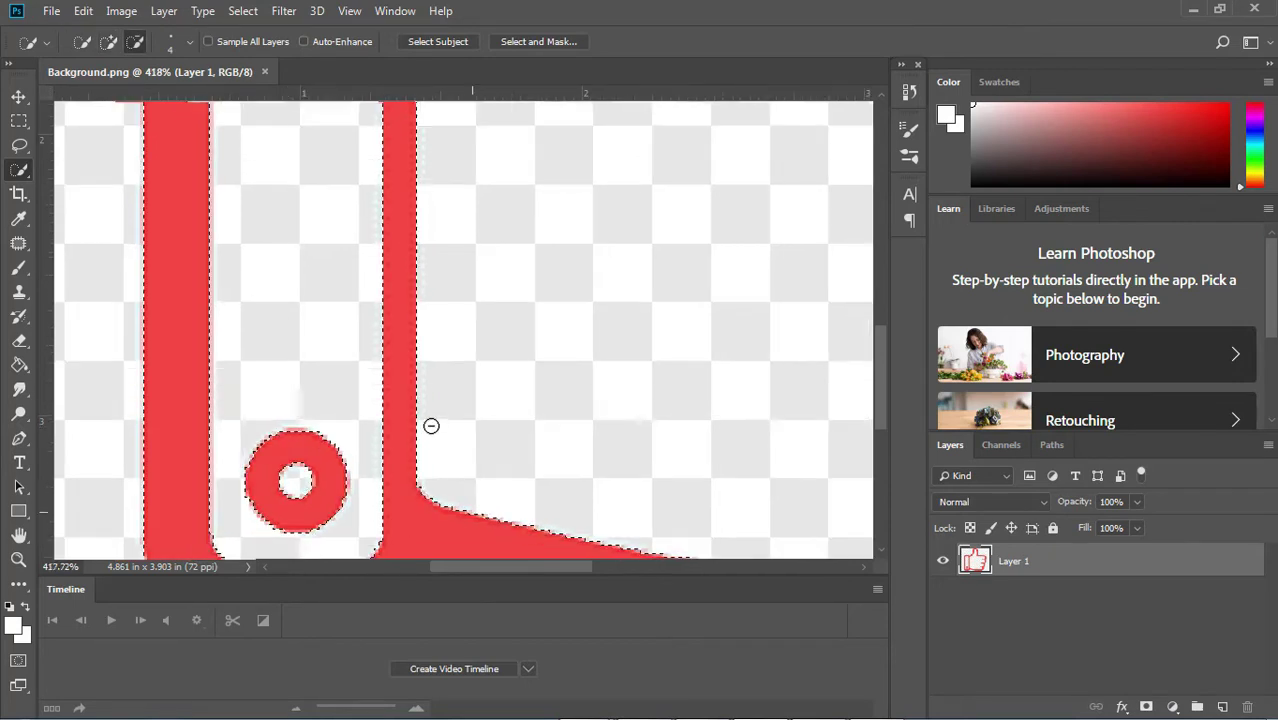
scroll(431, 426, "down", 2)
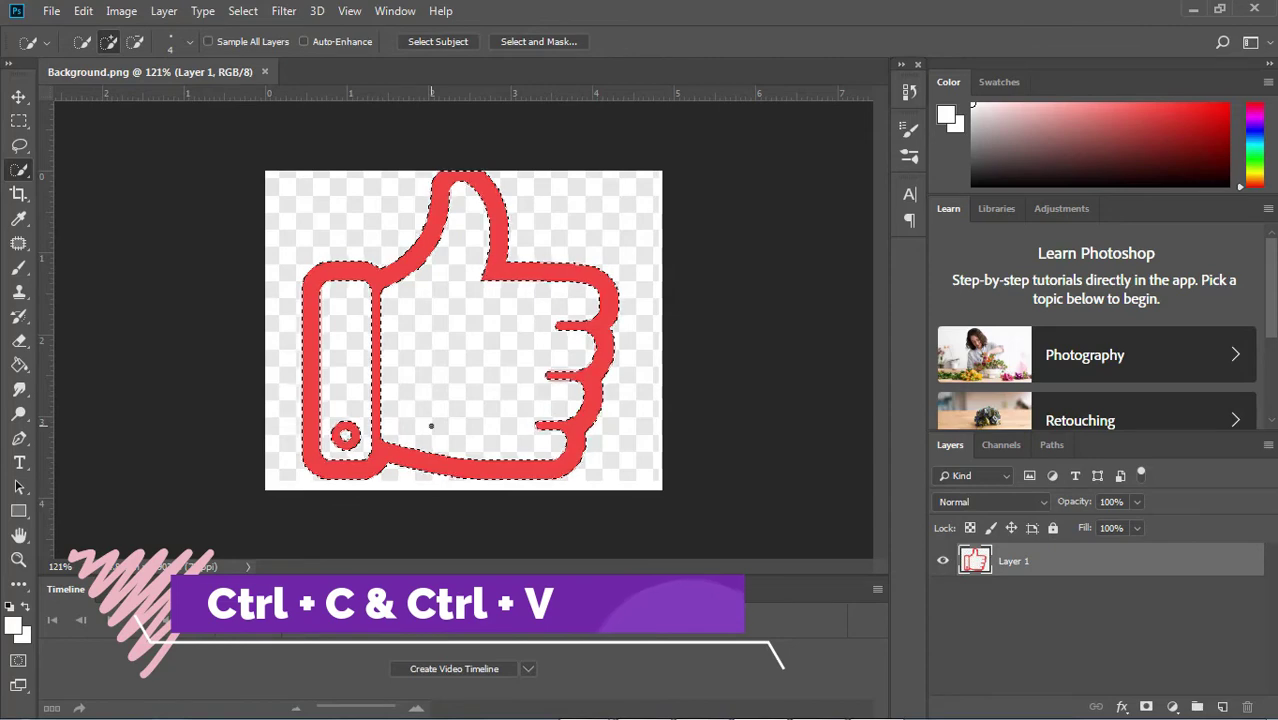
key("ctrl+c")
key("ctrl+v")
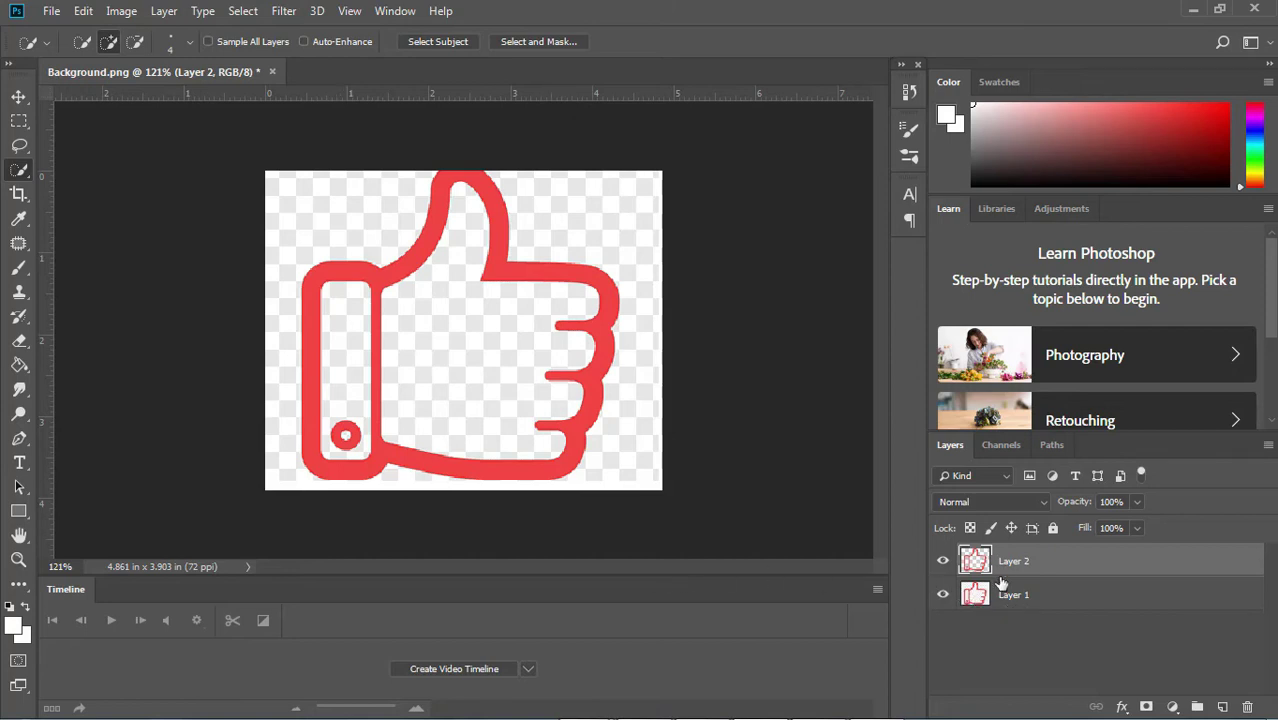
Step: Check the cutout with Layer 1 hidden, and delete Layer 1 with its fake checkerboard background
left_click(943, 595)
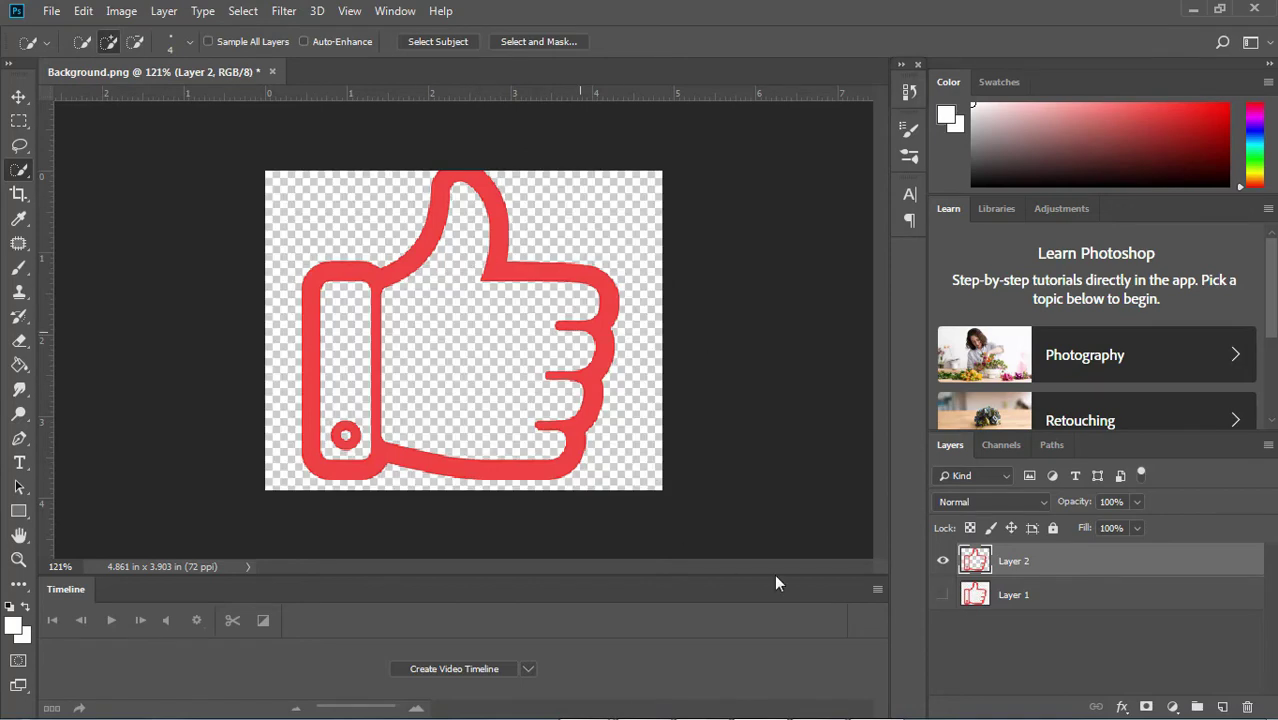
left_click(943, 595)
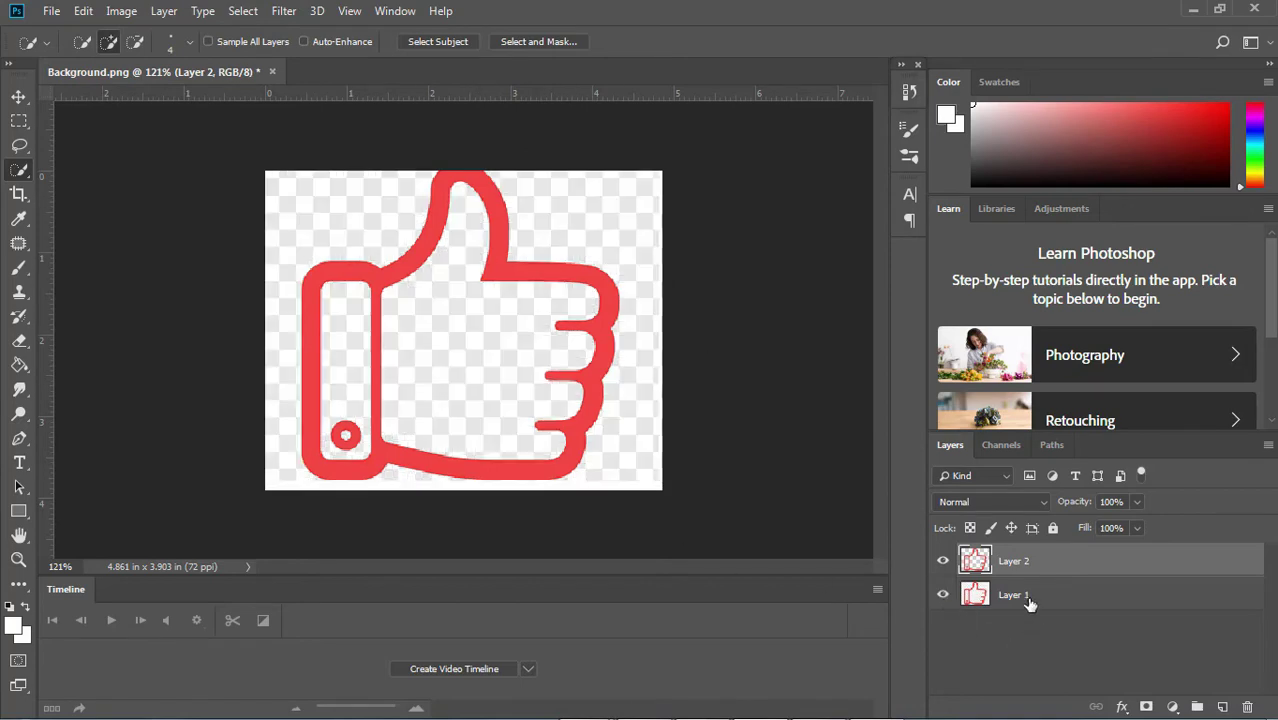
left_click(1030, 600)
key("Delete")
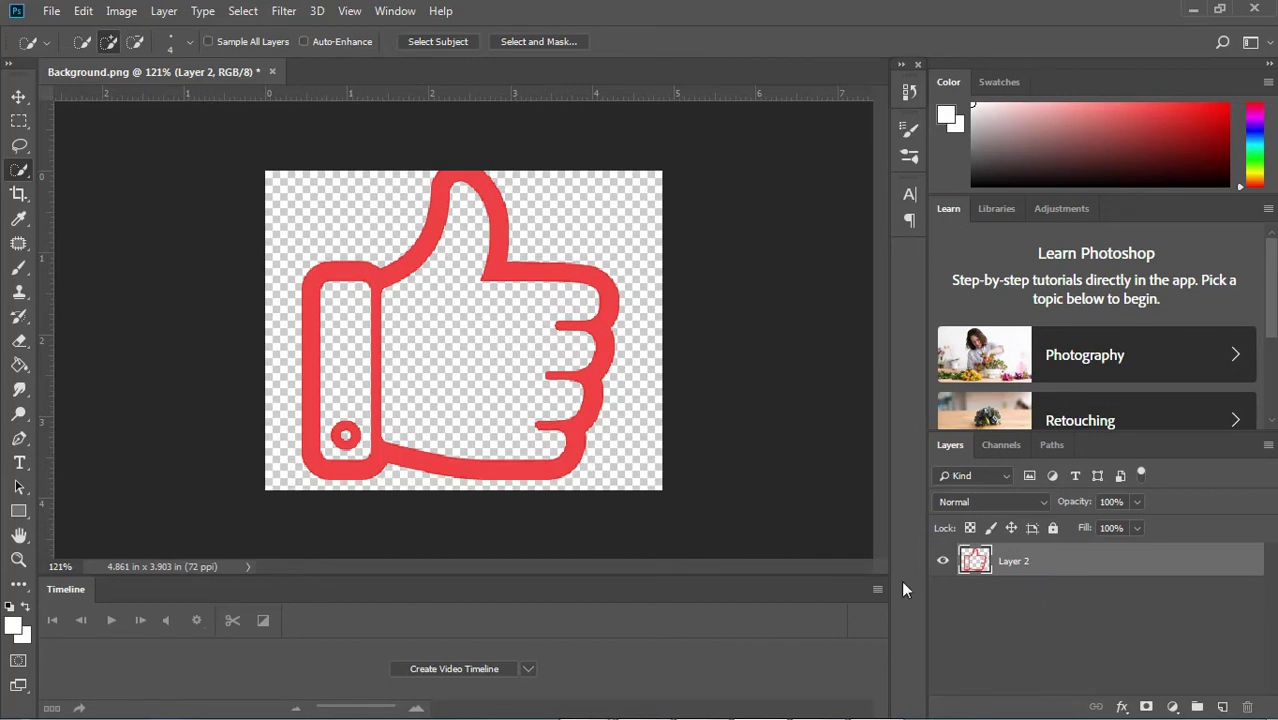
Step: Move the thumbs-up cutout slightly to the right on the canvas with the Move tool
left_click(18, 96)
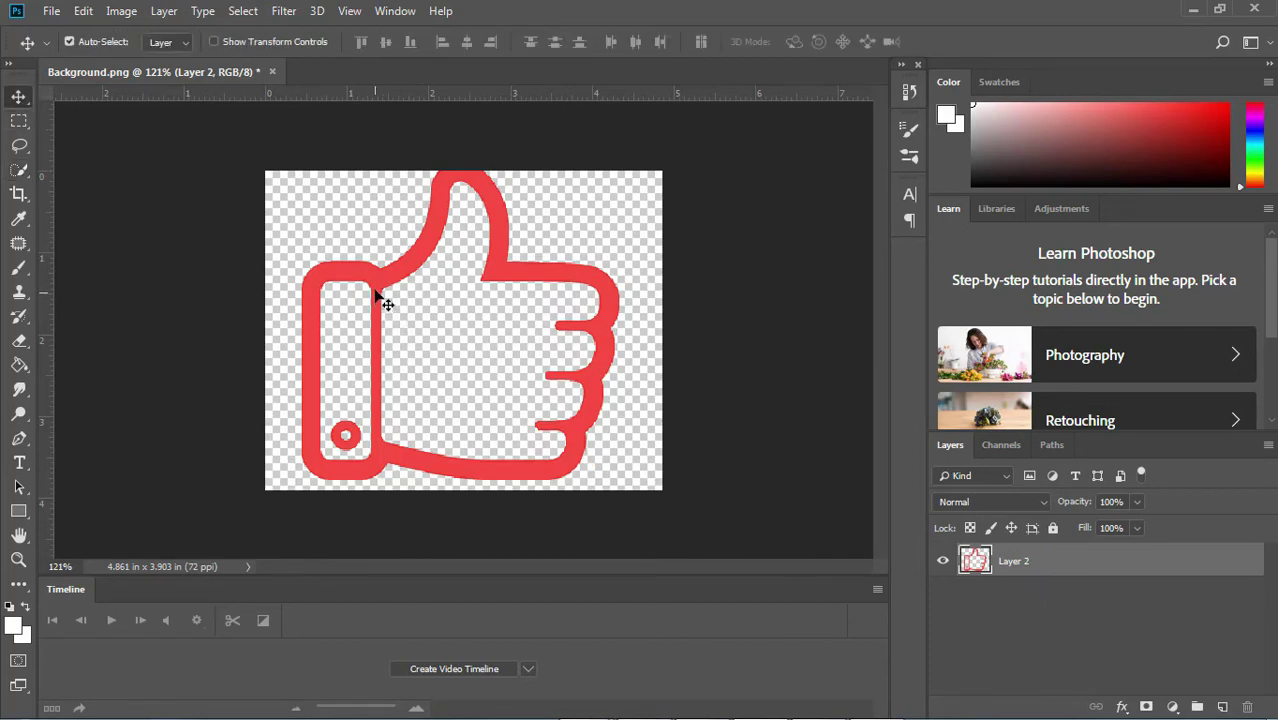
mouse_move(380, 288)
left_mouse_down()
mouse_move(302, 337)
mouse_move(408, 357)
mouse_move(437, 325)
mouse_move(400, 297)
mouse_move(395, 255)
mouse_move(390, 297)
left_mouse_up()
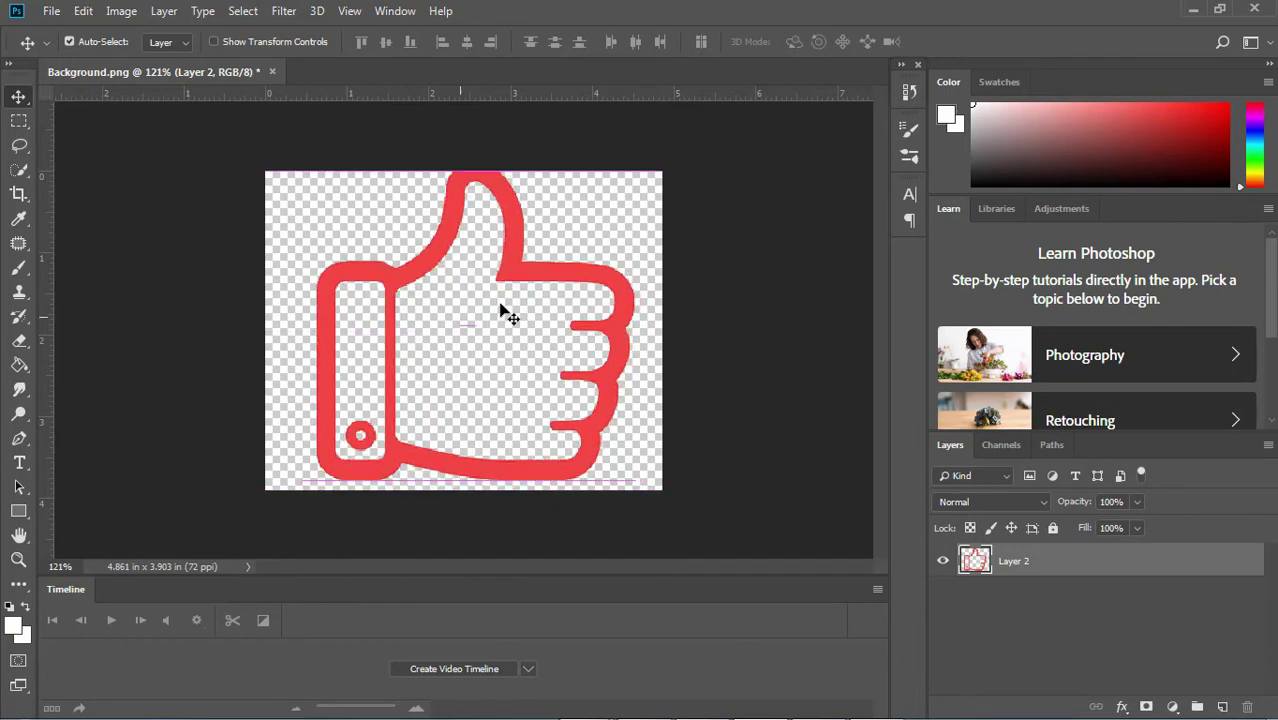
Step: Save a copy of the cutout to the Desktop as a PNG named thumb, with the large file size option
left_click(51, 11)
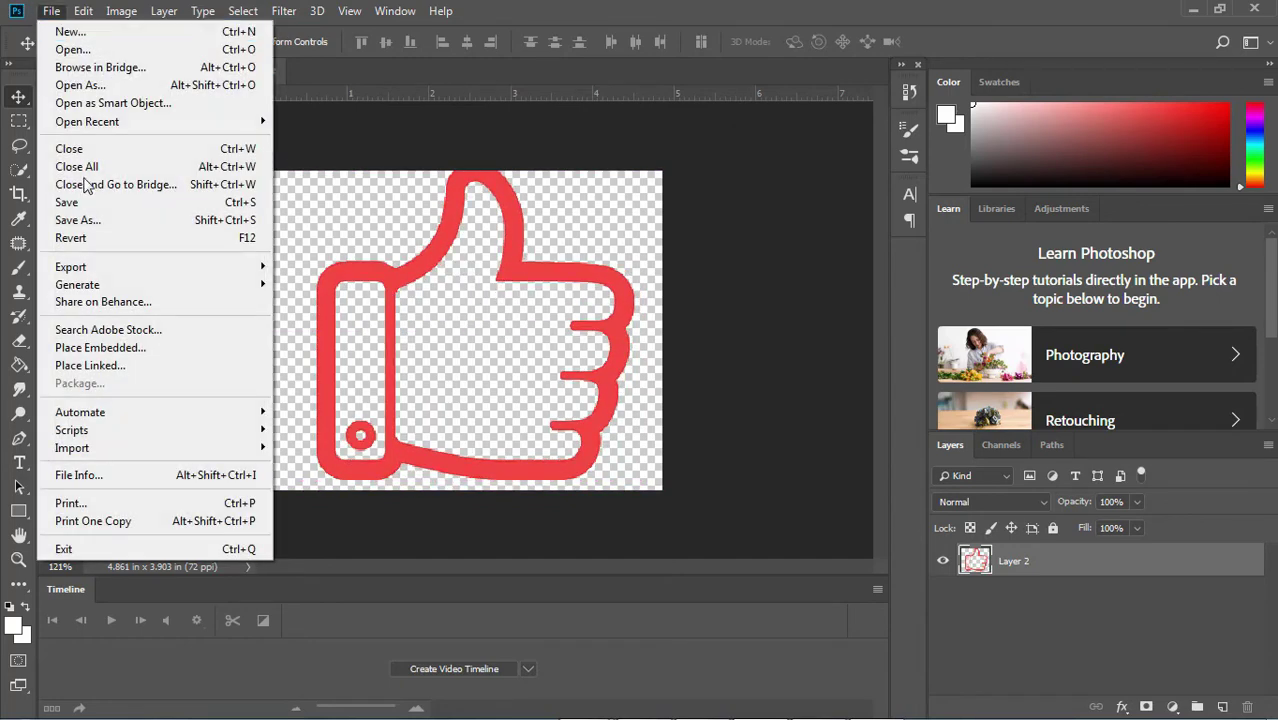
left_click(88, 216)
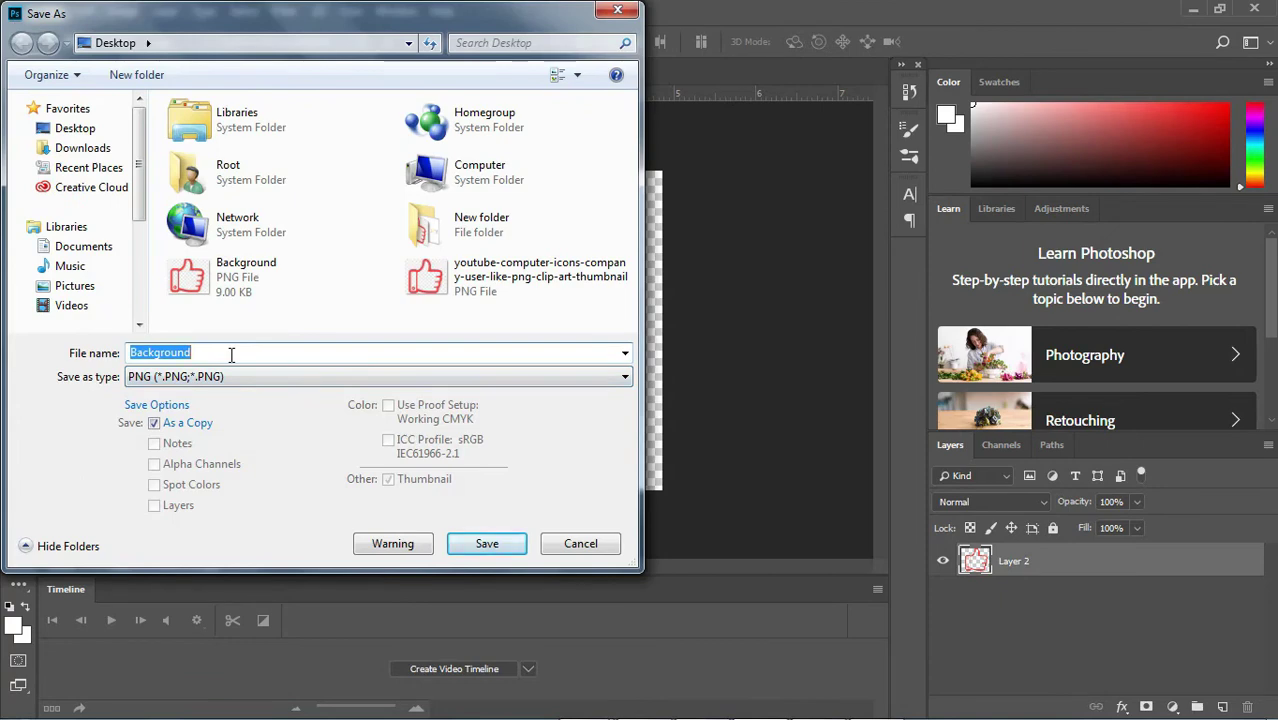
type("thumb")
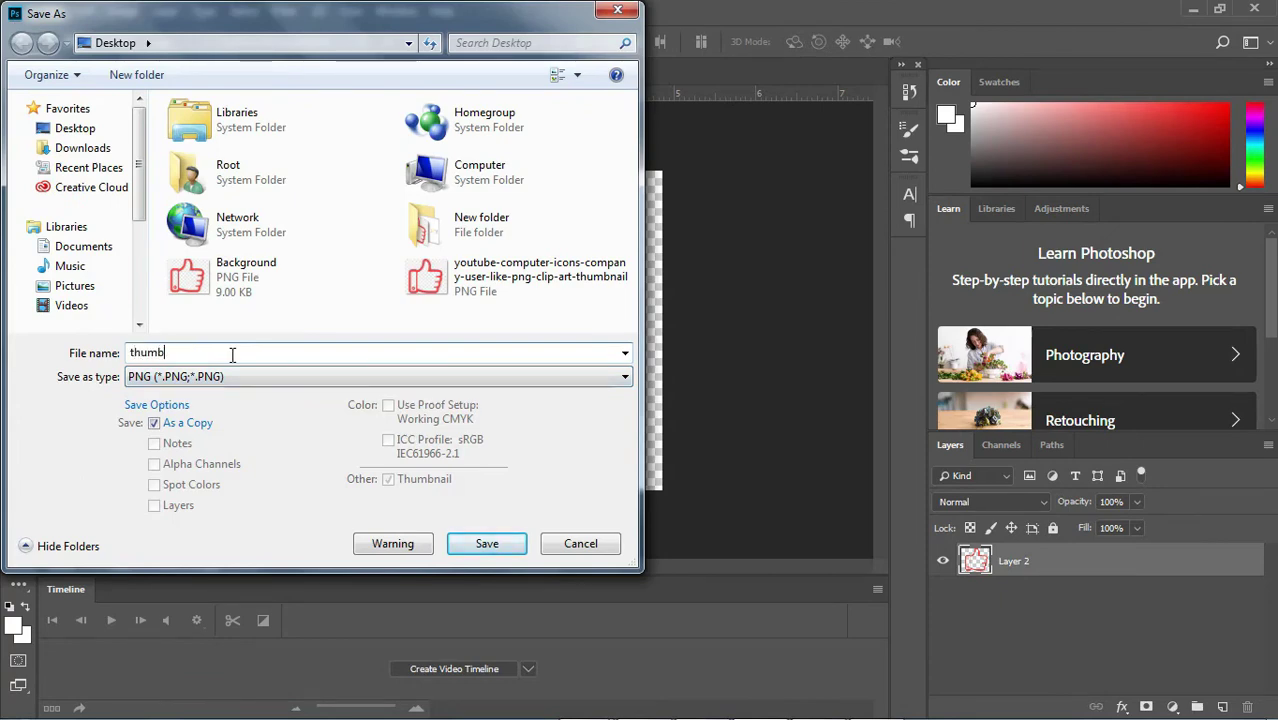
left_click(487, 543)
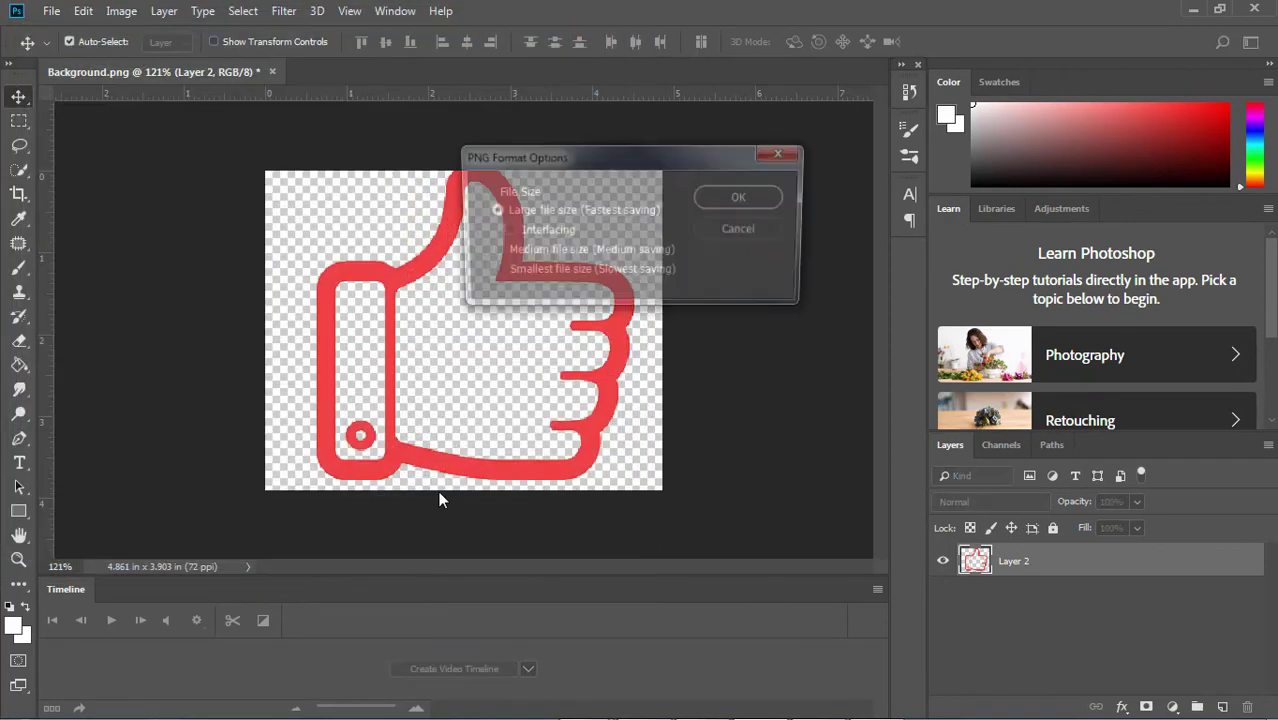
left_click(743, 198)
Step: Minimize the editor and view the saved thumb image from the desktop in Windows Photo Viewer
left_click(1193, 9)
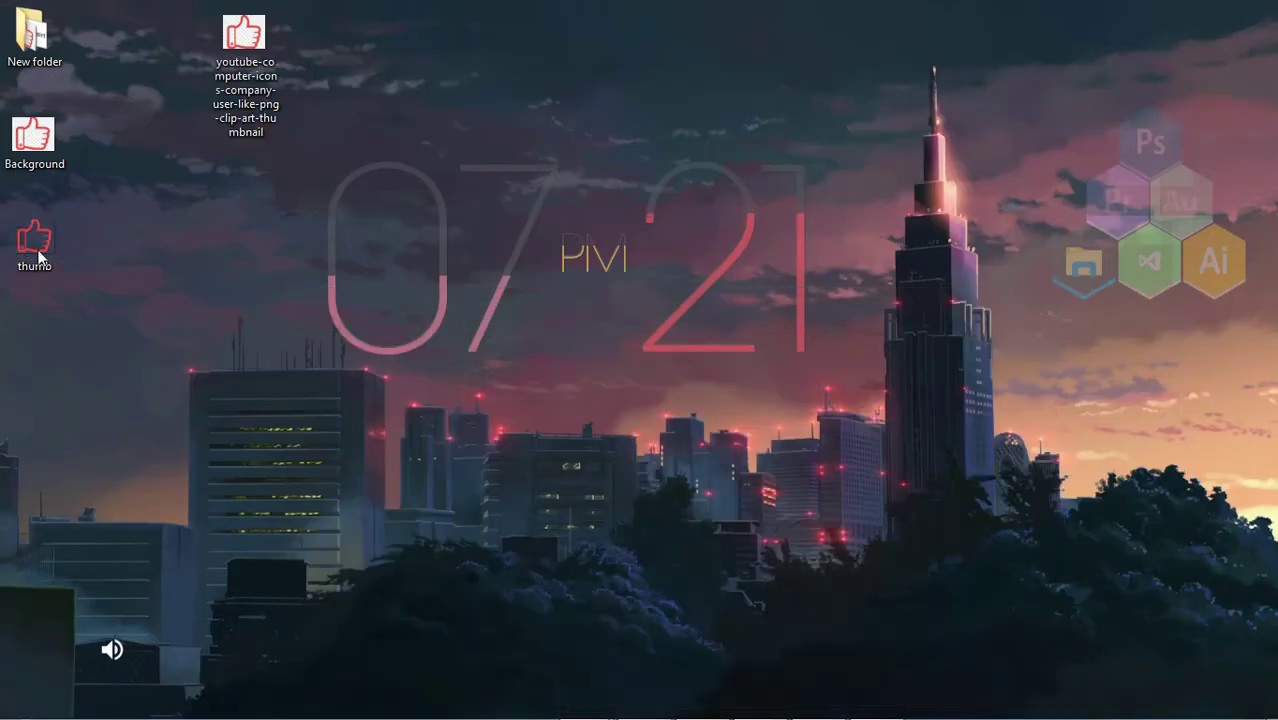
left_click(36, 246)
double_click(36, 246)
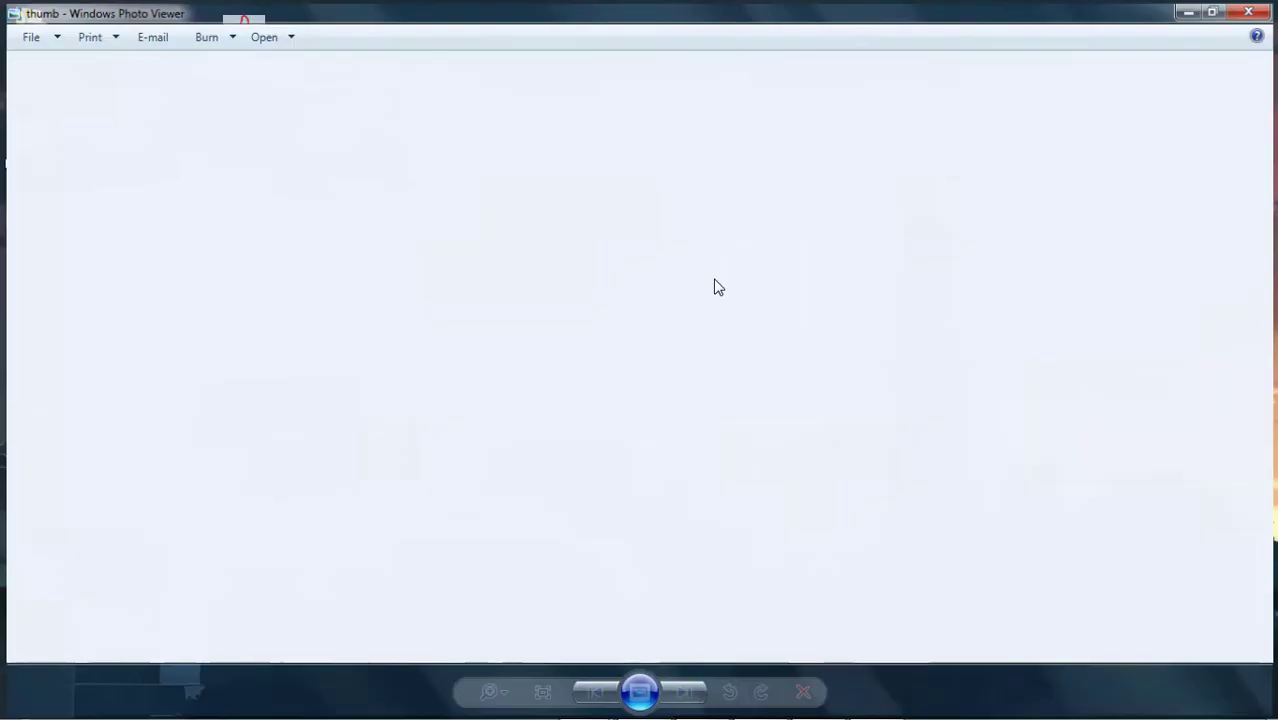
left_click(1257, 9)
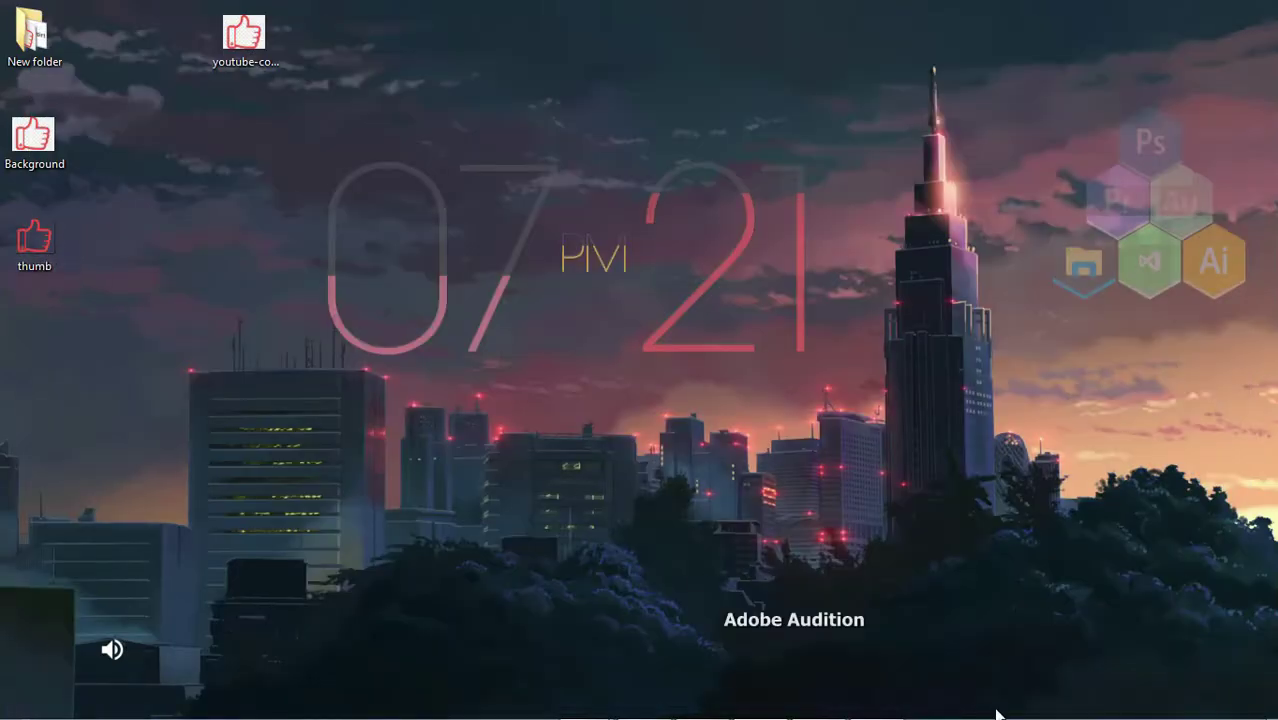
Step: Switch back to Photoshop and save a copy of the cutout to the Desktop as a JPEG named 111
left_click(760, 703)
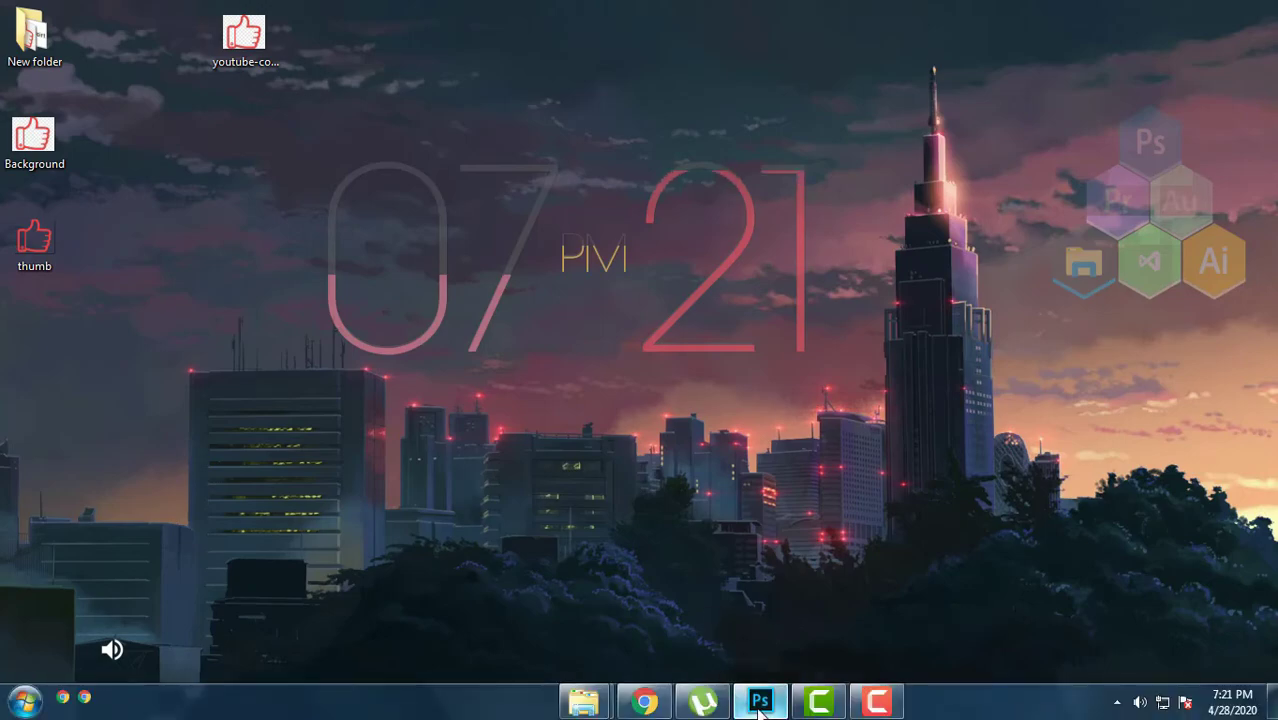
left_click(52, 12)
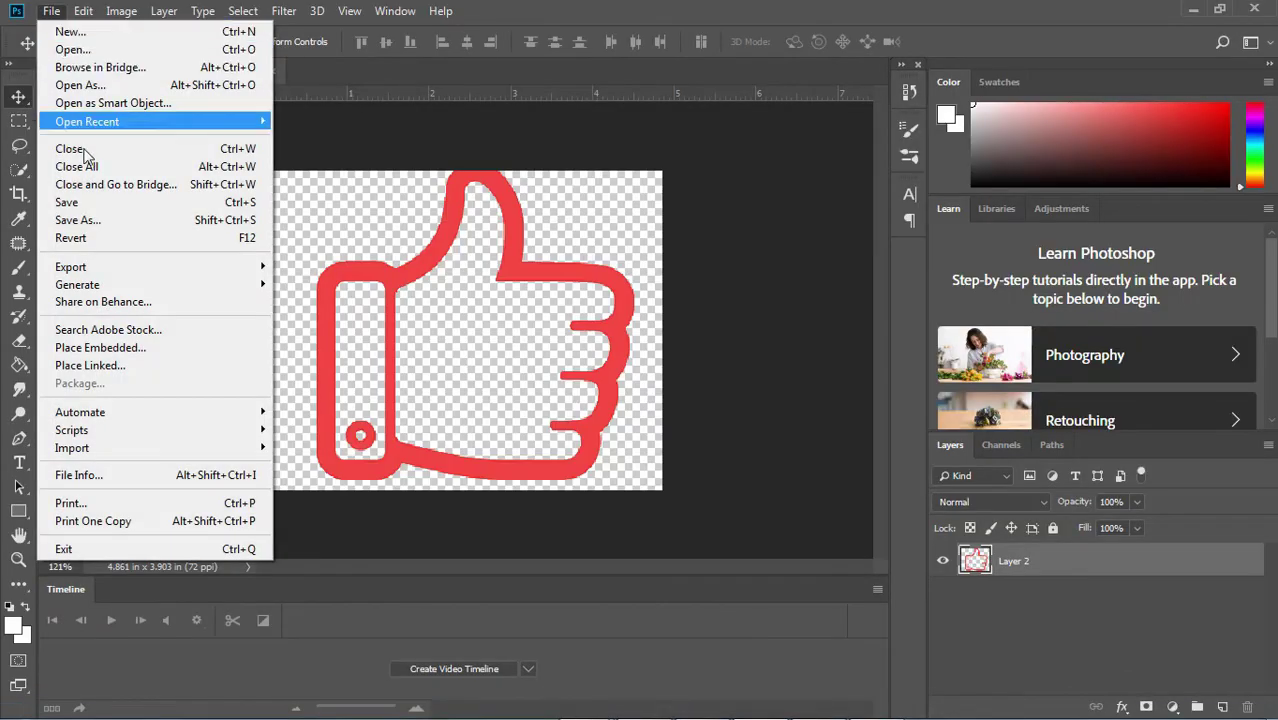
left_click(90, 213)
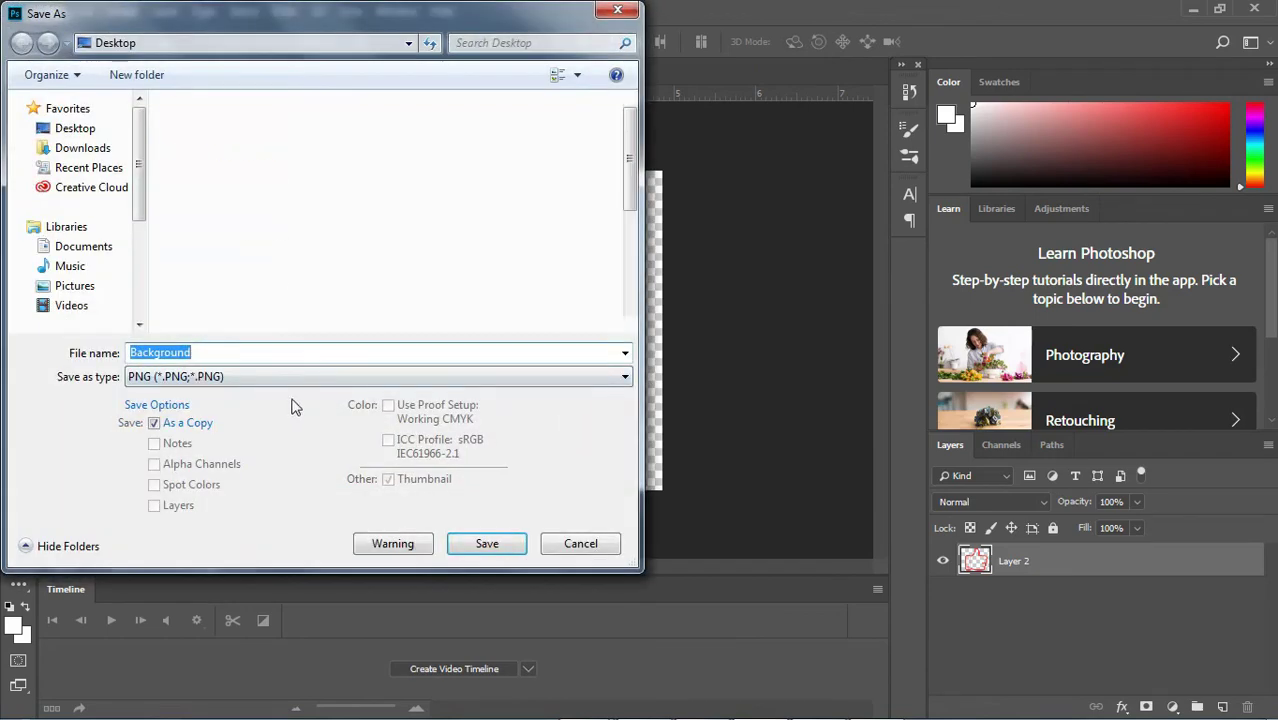
left_click(380, 376)
left_click(190, 522)
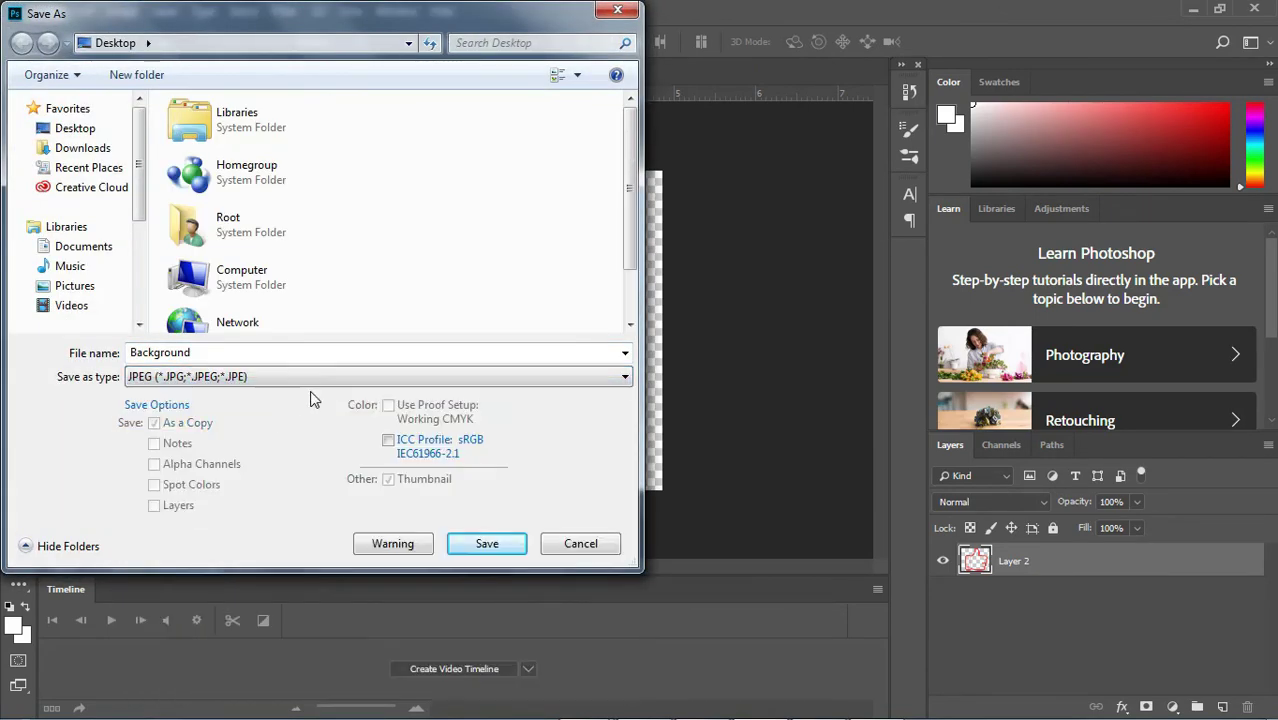
double_click(285, 356)
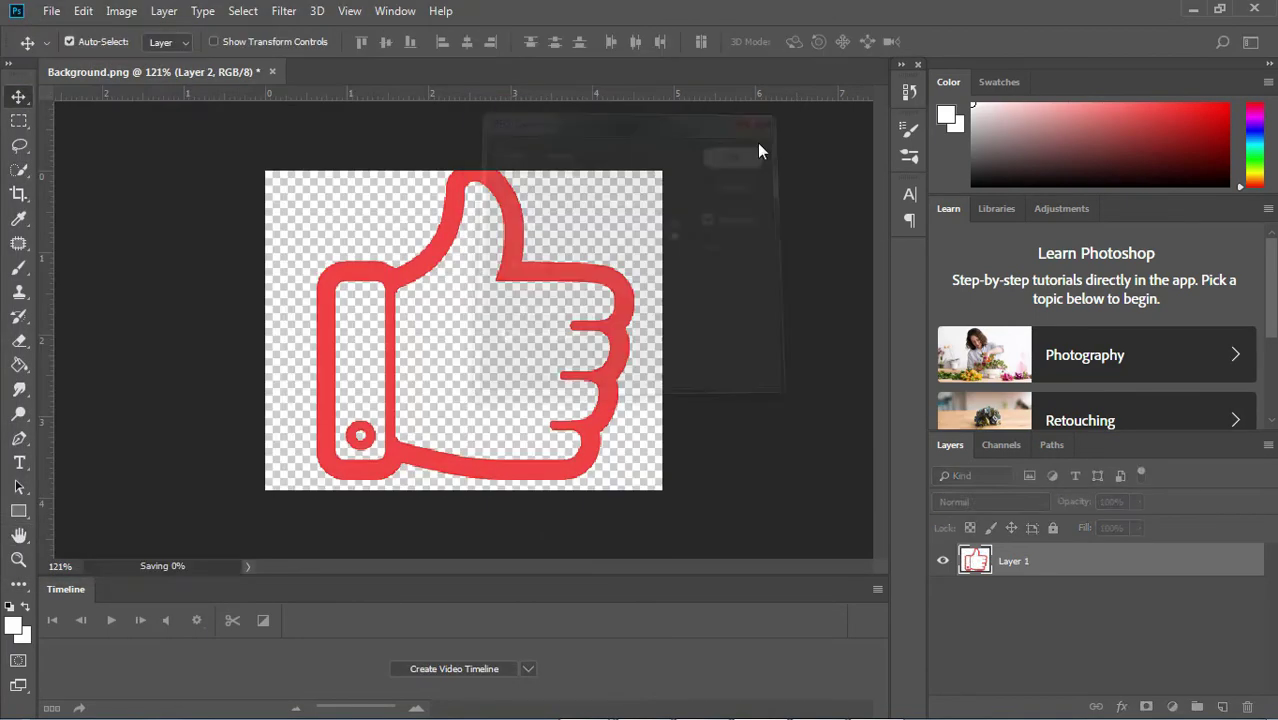
Step: Open 111.jpg and select its white background using Color Range with Sampled Colors, adjusting the fuzziness
key("ctrl+o")
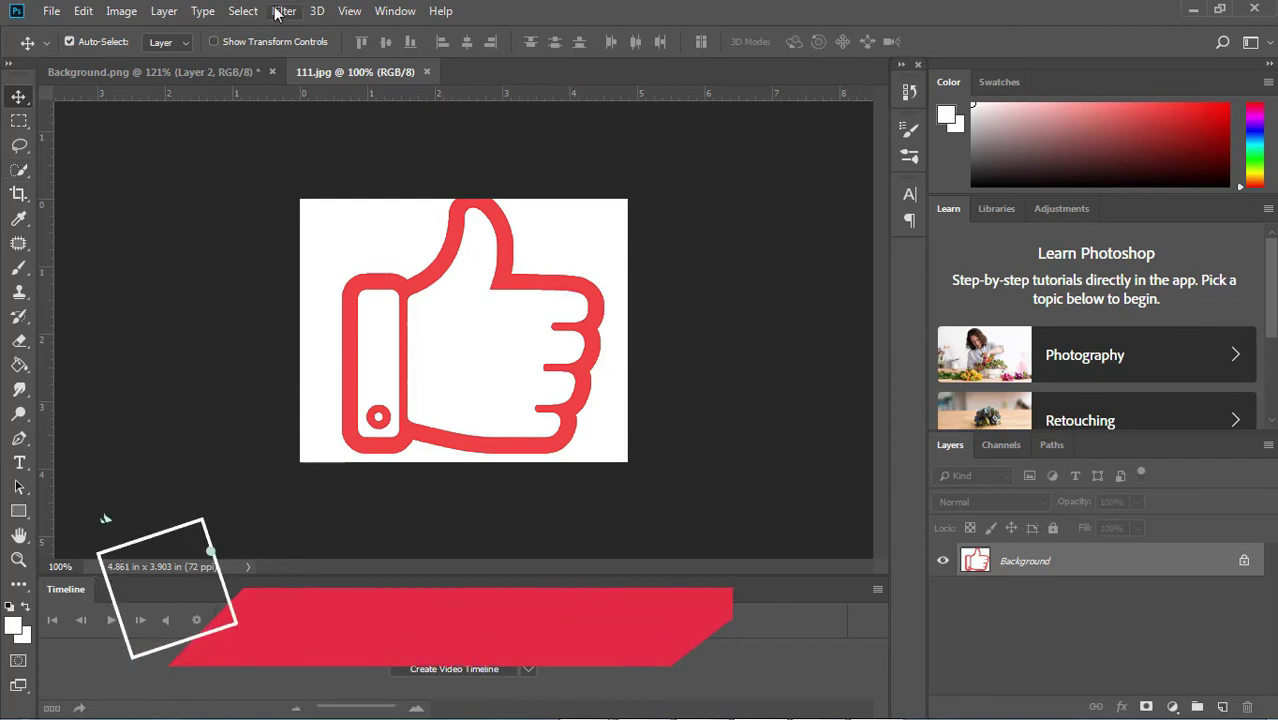
left_click(242, 11)
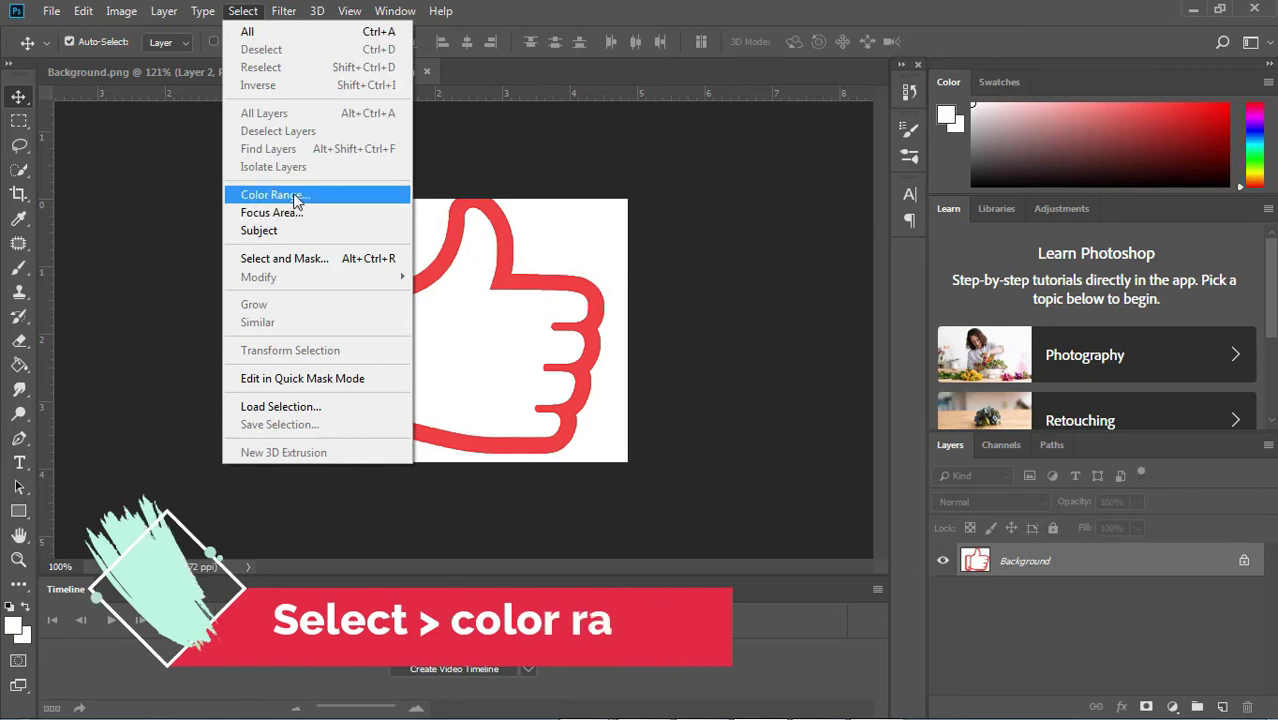
left_click(295, 197)
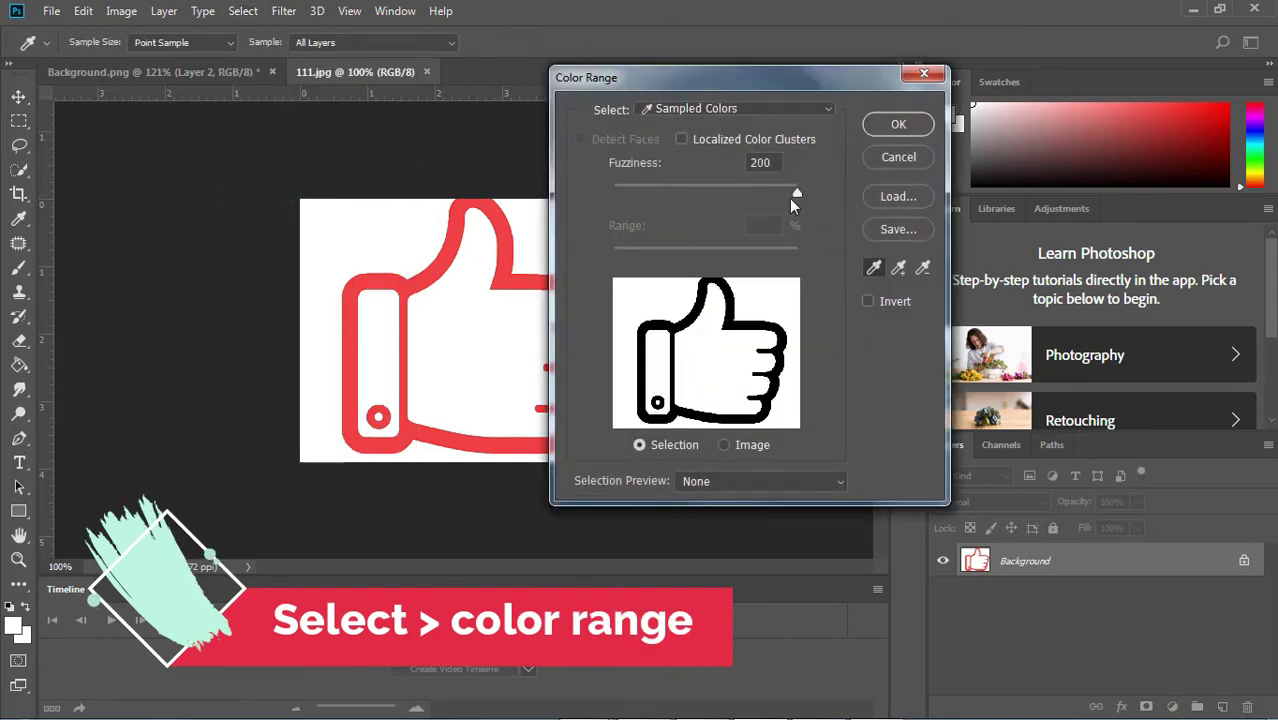
mouse_move(783, 197)
left_mouse_down()
mouse_move(710, 205)
mouse_move(806, 196)
left_mouse_up()
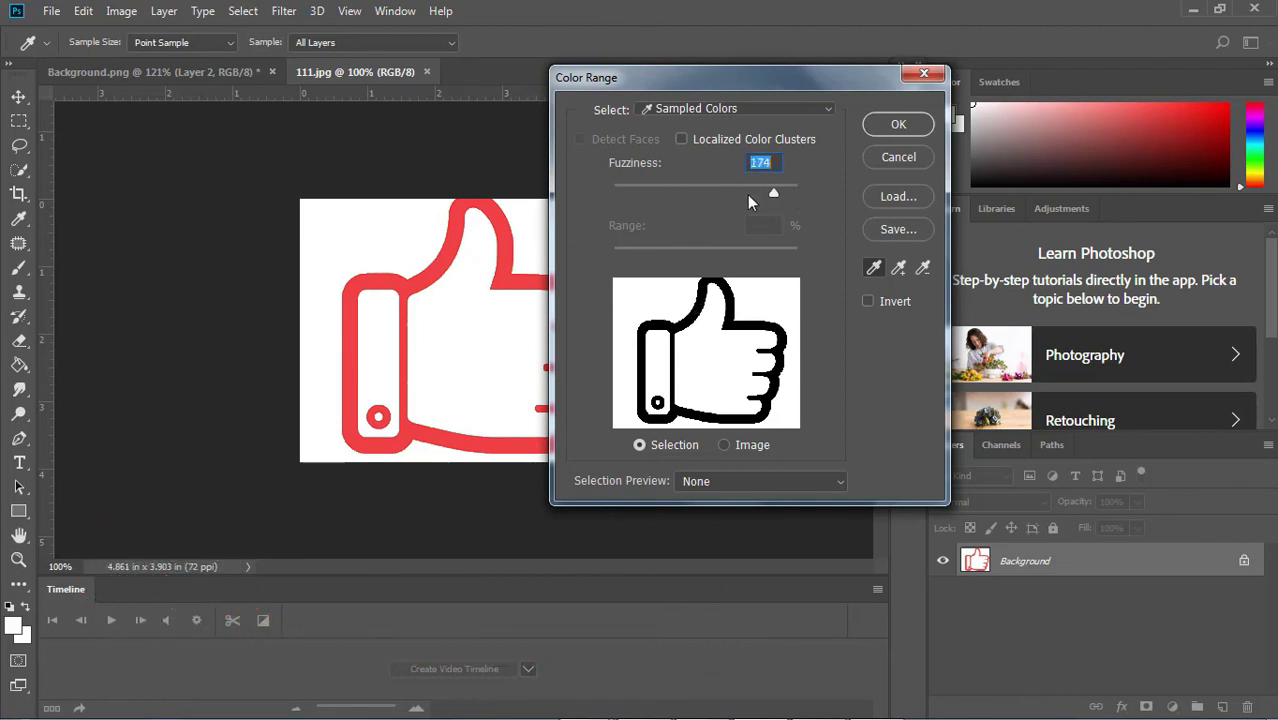
left_click(906, 125)
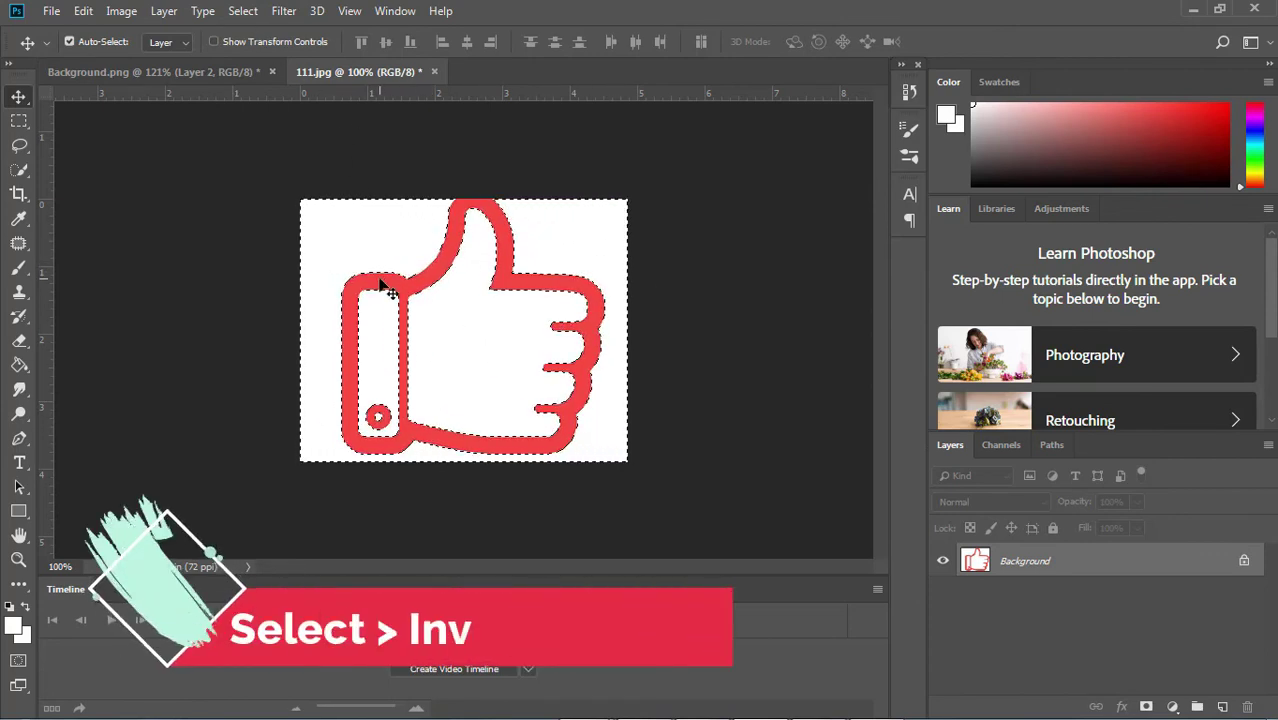
Step: Invert the selection to the red thumbs-up outline and copy it to a new layer
key("ctrl+shift+i")
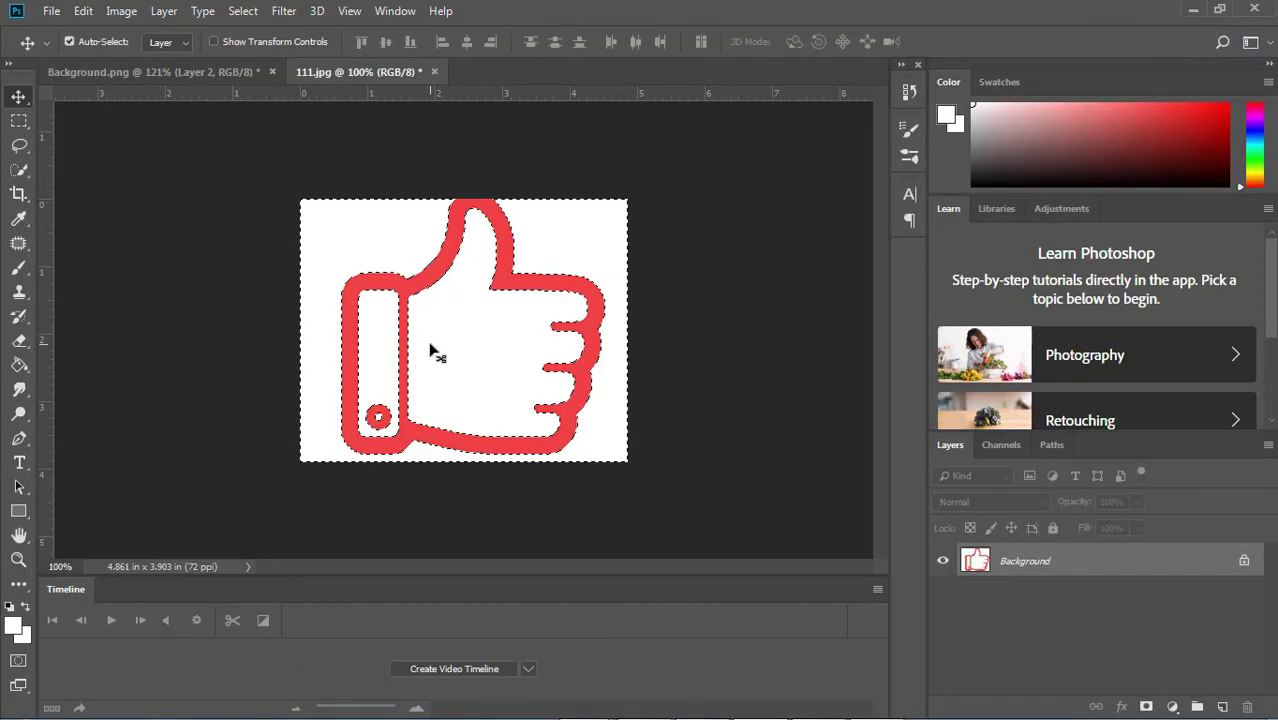
left_click(240, 11)
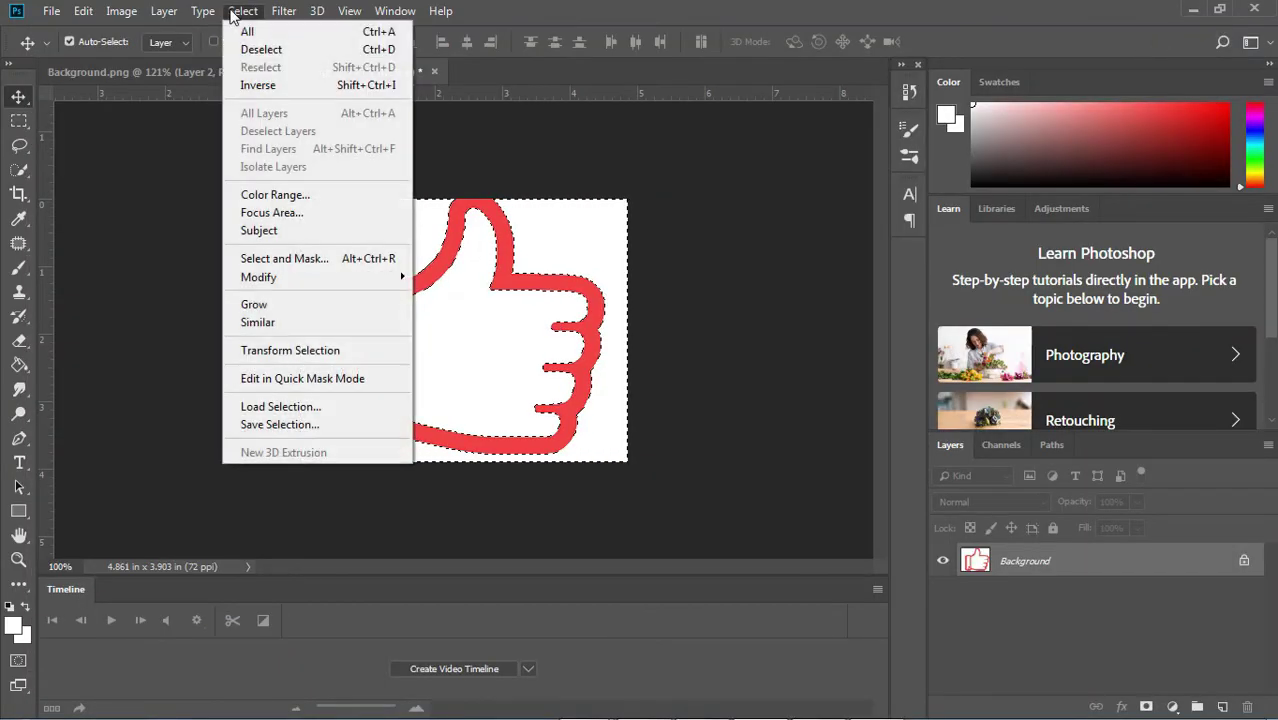
left_click(262, 86)
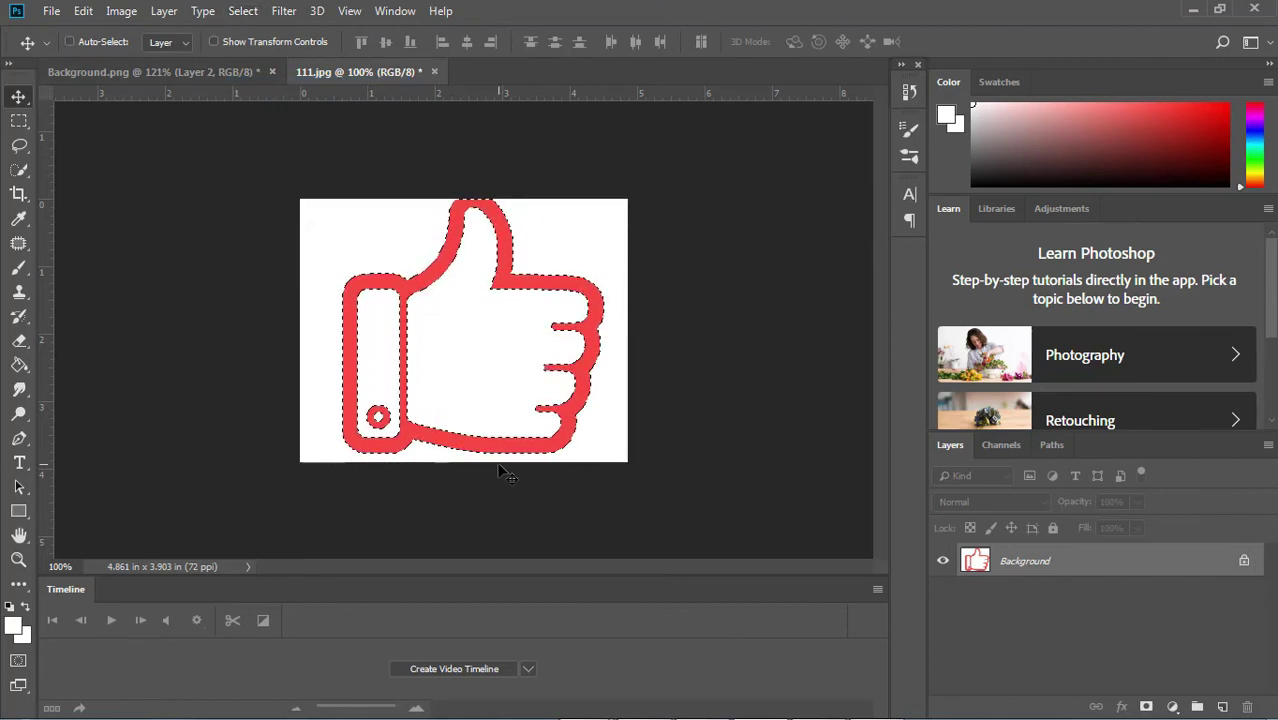
key("ctrl+j")
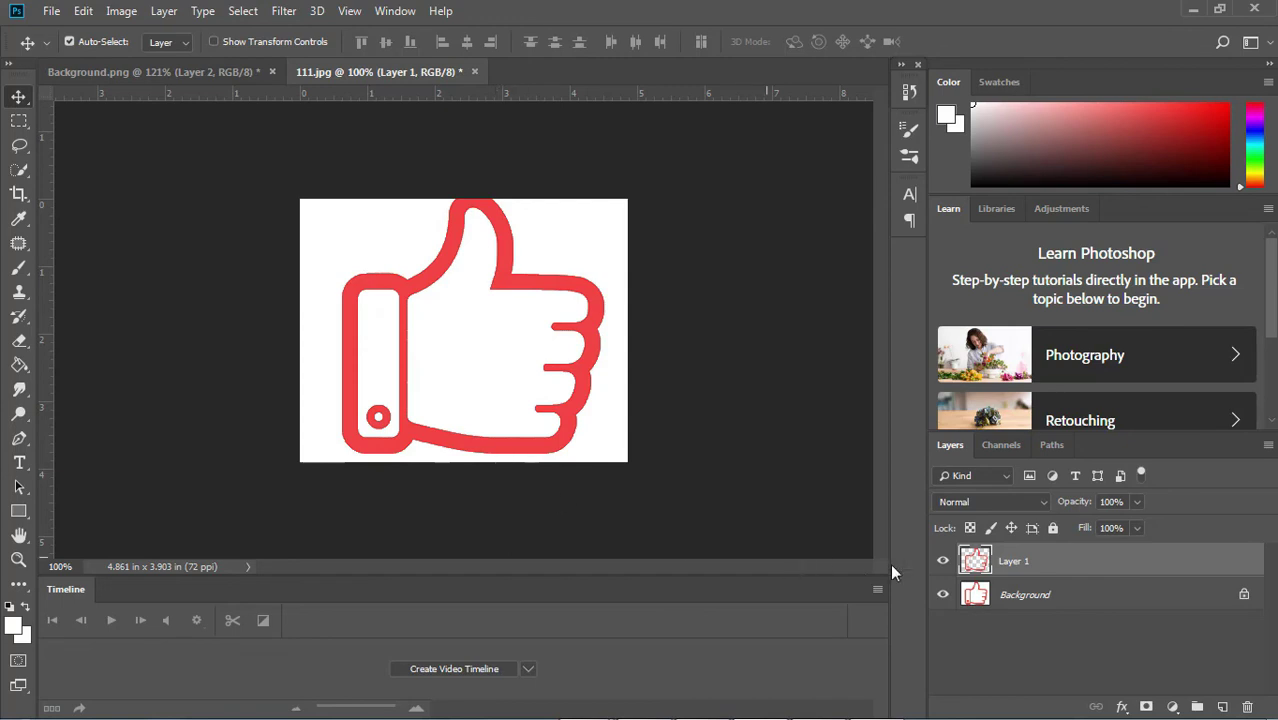
Step: Delete the white Background layer and move the thumbs-up cutout slightly down on the canvas
left_click(1033, 596)
key("Delete")
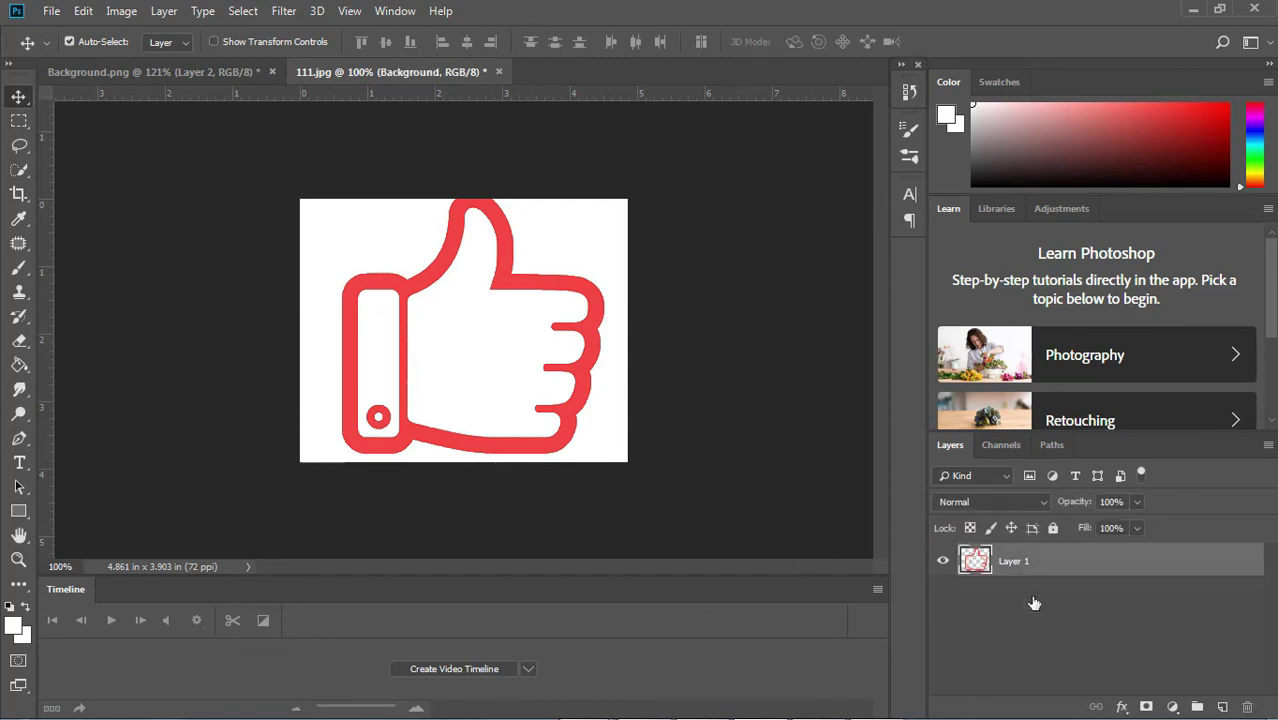
left_click_drag(431, 303, 424, 283)
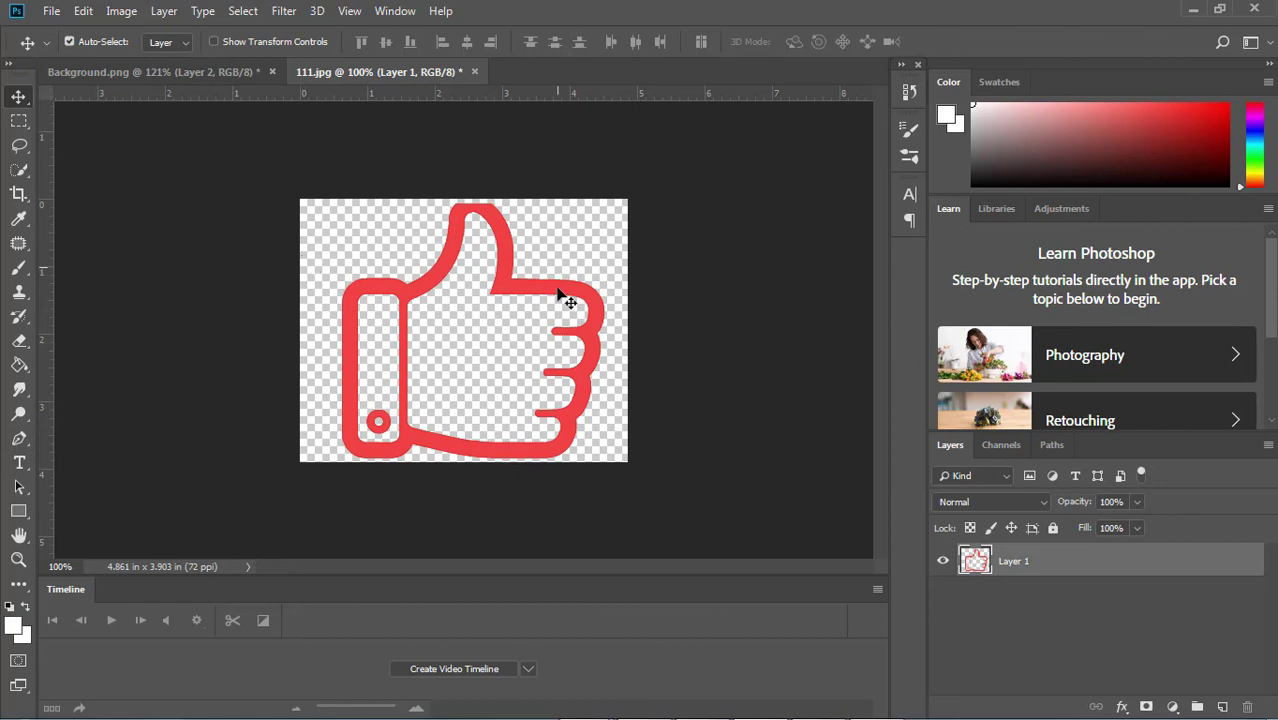